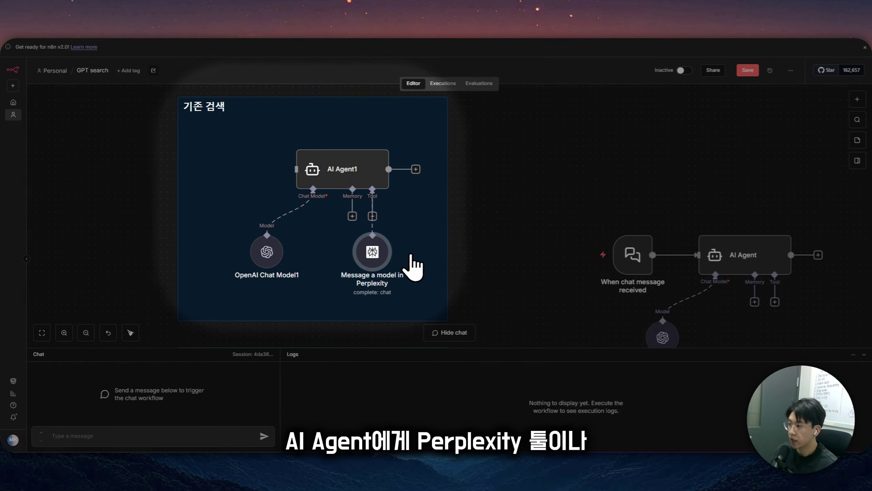
- Examine the 기존 검색 and RAG example groups and compare them with the single-model AI Agent workflow
{"action": "mouse_move", "coordinate": [375, 244]}
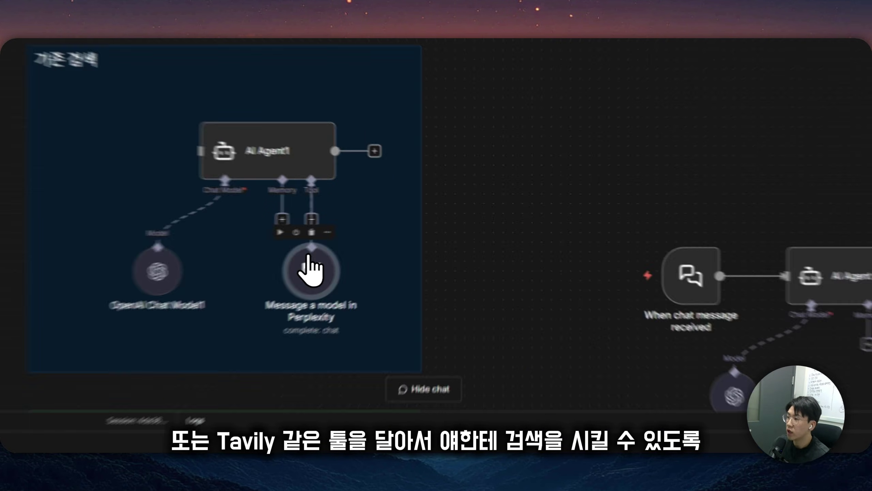
{"action": "double_click", "coordinate": [229, 292]}
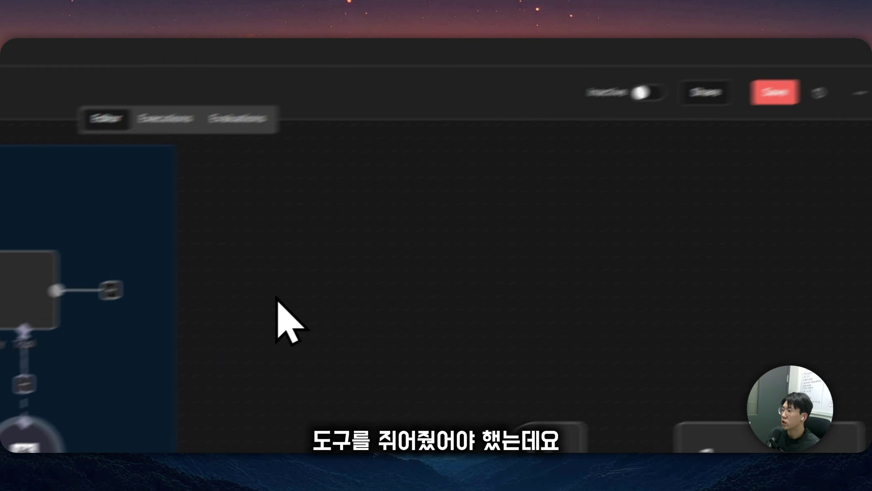
{"action": "scroll", "coordinate": [277, 298], "scroll_direction": "down", "scroll_amount": 5}
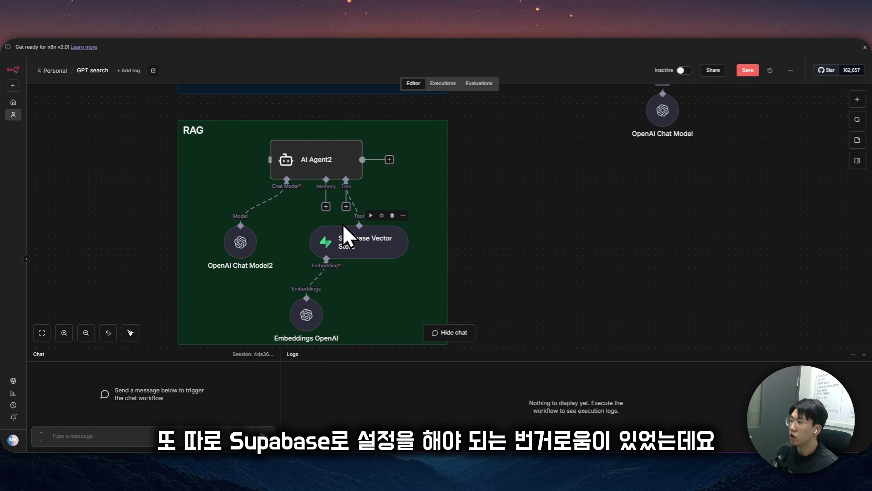
{"action": "scroll", "coordinate": [412, 304], "scroll_direction": "up", "scroll_amount": 1}
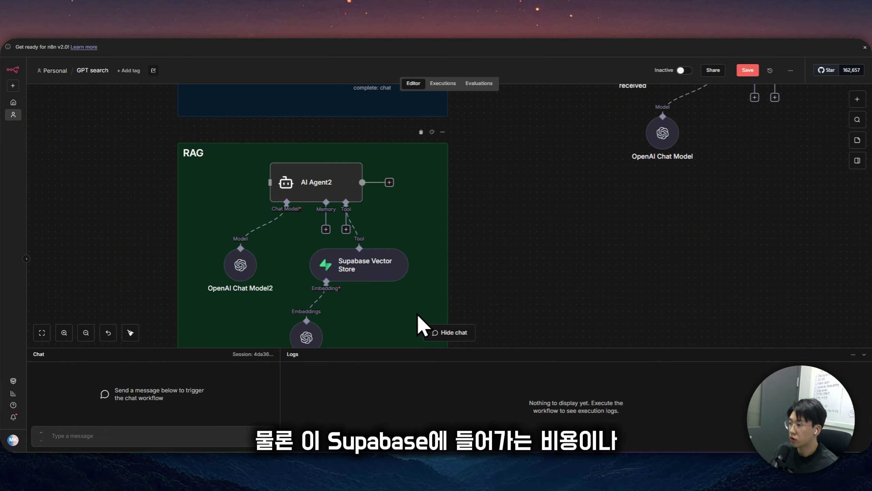
{"action": "scroll", "coordinate": [439, 282], "scroll_direction": "up", "scroll_amount": 3}
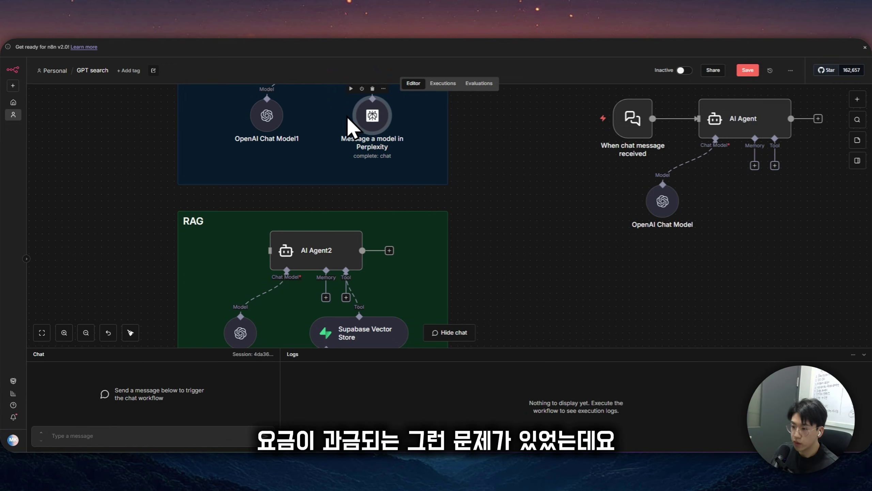
{"action": "scroll", "coordinate": [413, 231], "scroll_direction": "down", "scroll_amount": 2}
{"action": "scroll", "coordinate": [608, 290], "scroll_direction": "up", "scroll_amount": 2}
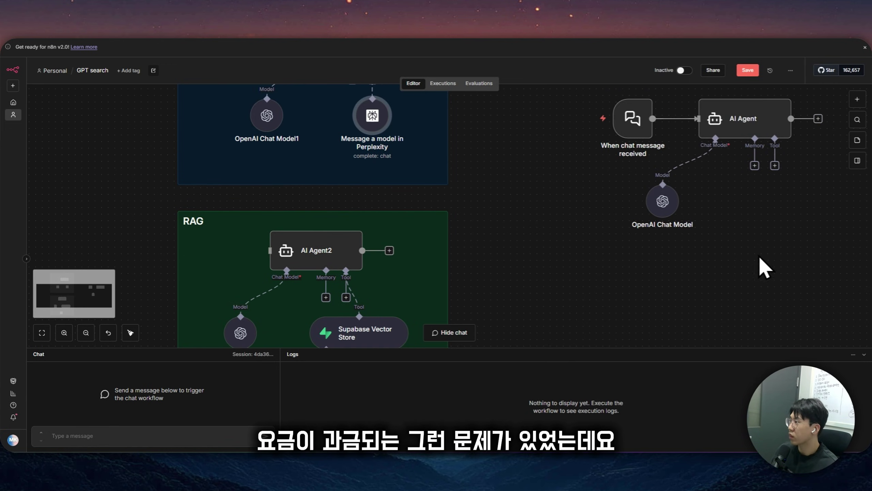
{"action": "scroll", "coordinate": [817, 238], "scroll_direction": "down", "scroll_amount": 2}
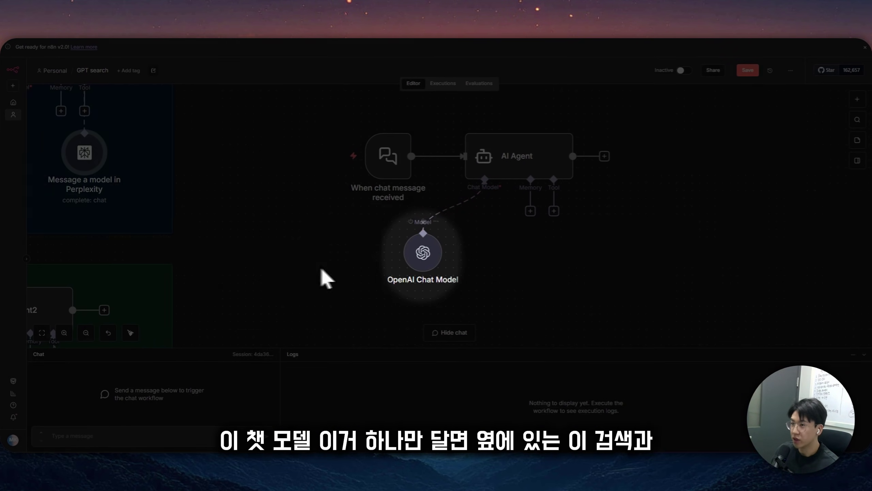
{"action": "scroll", "coordinate": [361, 275], "scroll_direction": "down", "scroll_amount": 4}
{"action": "scroll", "coordinate": [344, 275], "scroll_direction": "down", "scroll_amount": 2}
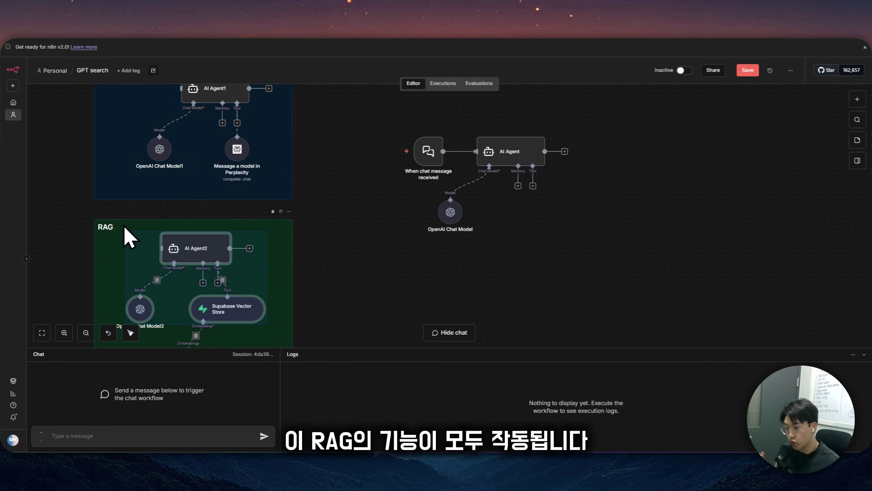
{"action": "scroll", "coordinate": [529, 268], "scroll_direction": "up", "scroll_amount": 3}
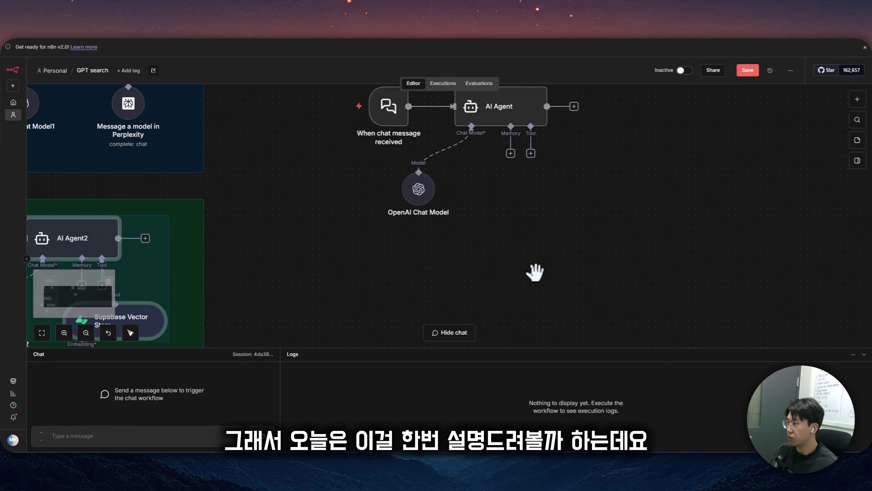
- Review the parameters of the chat trigger and AI Agent nodes and return to the canvas
{"action": "left_click_drag", "start_coordinate": [331, 230], "coordinate": [346, 231]}
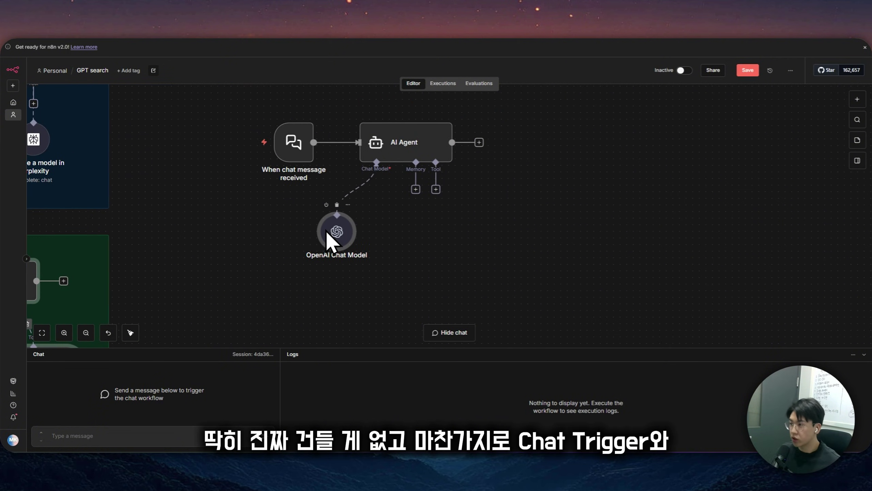
{"action": "double_click", "coordinate": [299, 157]}
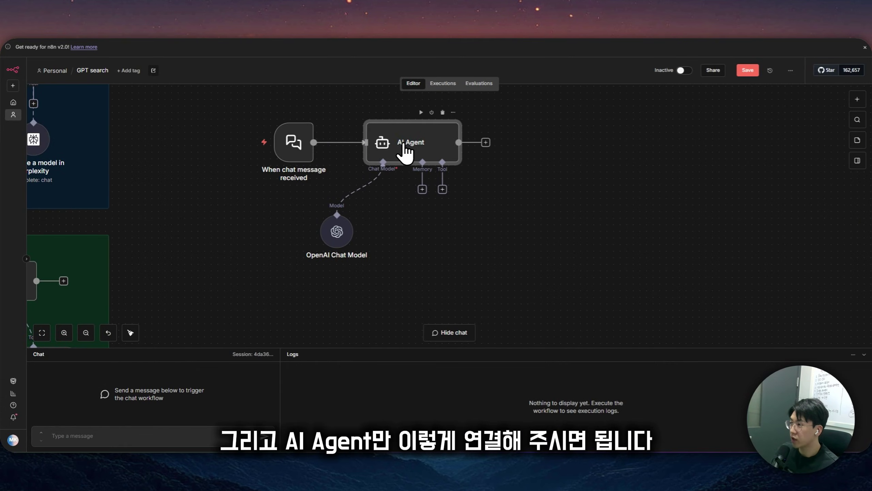
{"action": "double_click", "coordinate": [407, 155]}
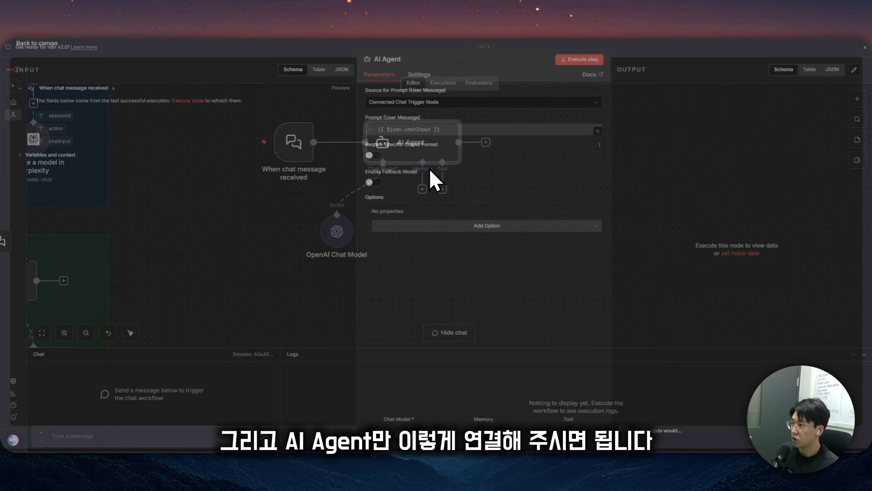
{"action": "left_click", "coordinate": [629, 52]}
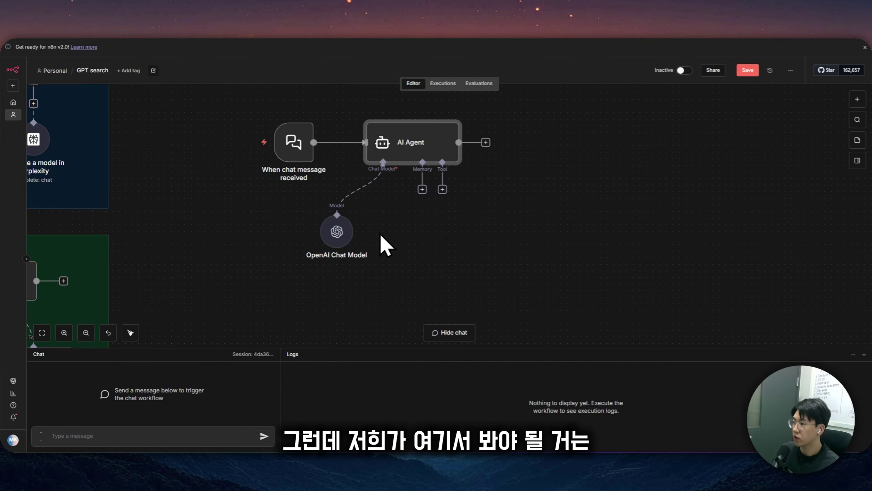
- In the OpenAI Chat Model node, replace the File Search built-in tool with Web Search
{"action": "double_click", "coordinate": [343, 238]}
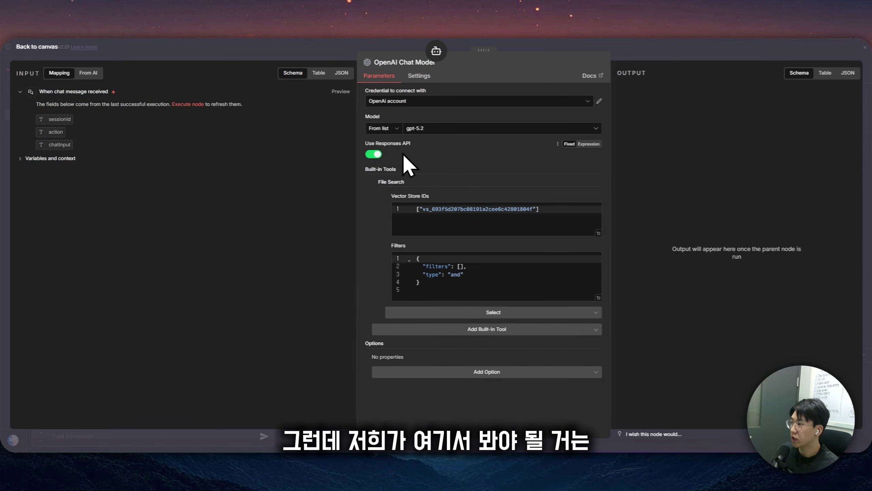
{"action": "left_click", "coordinate": [374, 182]}
{"action": "left_click", "coordinate": [433, 199]}
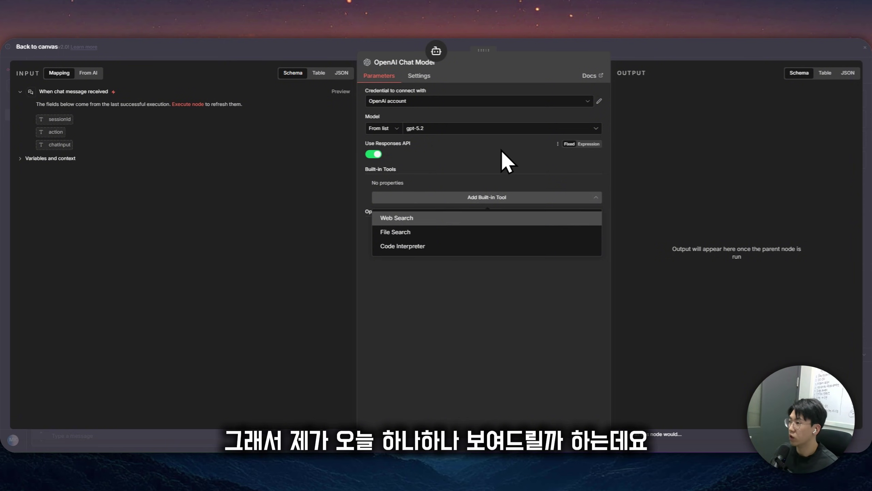
{"action": "left_click", "coordinate": [495, 218]}
- Add the Country, Search Context Size and Web Search Allowed Domains options to the Web Search tool
{"action": "left_click", "coordinate": [500, 214]}
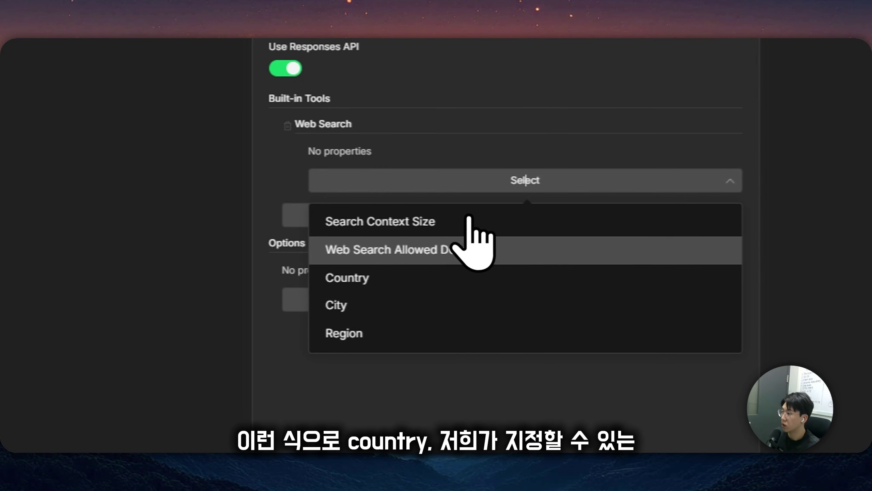
{"action": "left_click", "coordinate": [411, 278]}
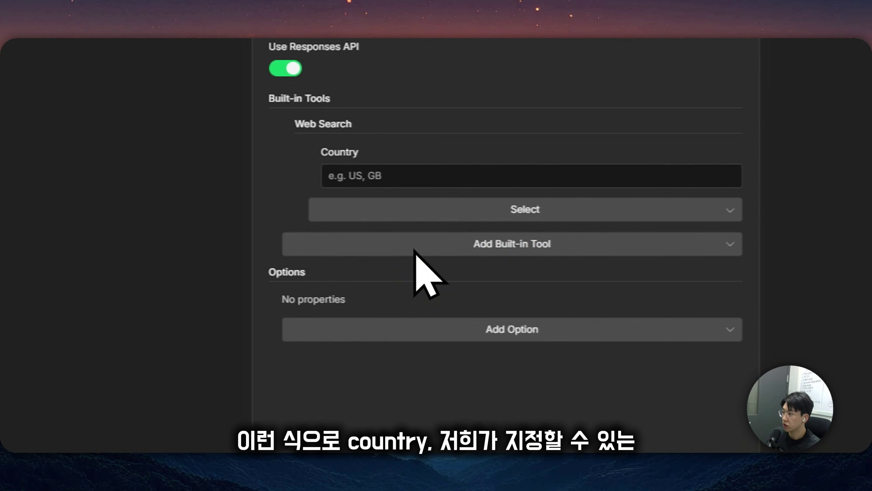
{"action": "left_click", "coordinate": [444, 210]}
{"action": "left_click", "coordinate": [442, 254]}
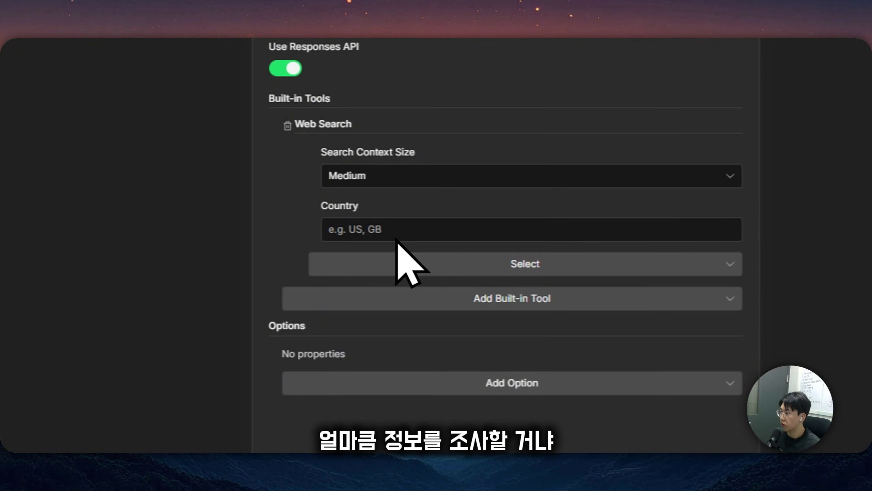
{"action": "left_click", "coordinate": [459, 264]}
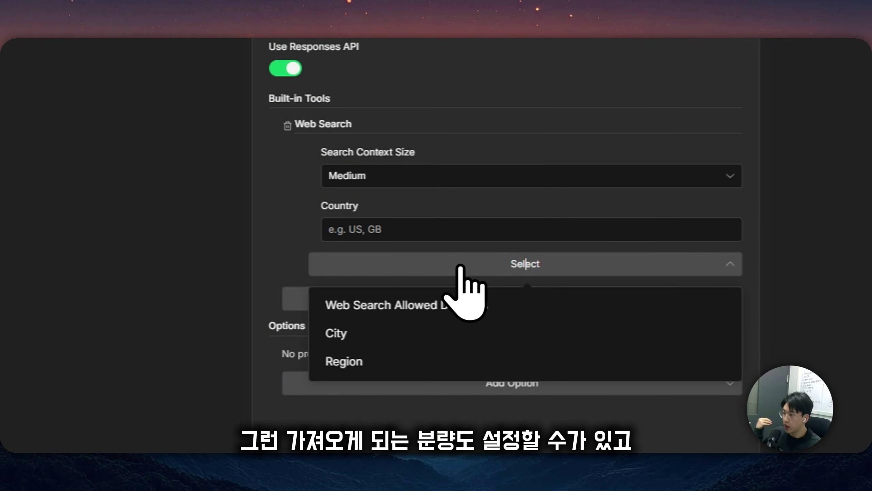
{"action": "left_click", "coordinate": [414, 309]}
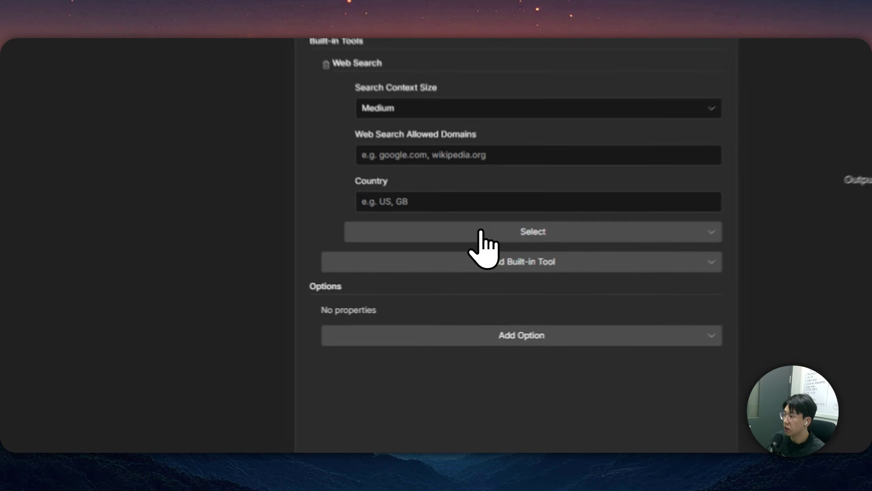
- Try adding the City and Region options to Web Search, and remove both
{"action": "left_click", "coordinate": [464, 279]}
{"action": "left_click", "coordinate": [464, 301]}
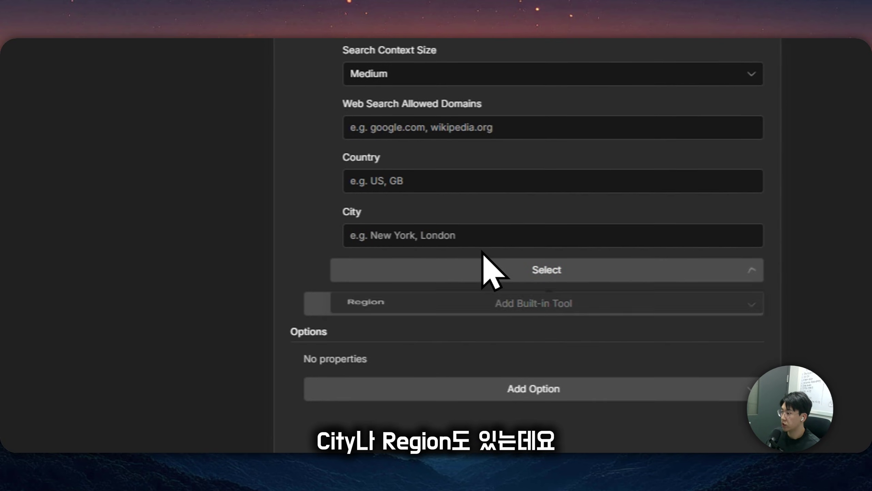
{"action": "left_click", "coordinate": [489, 271]}
{"action": "left_click", "coordinate": [460, 311]}
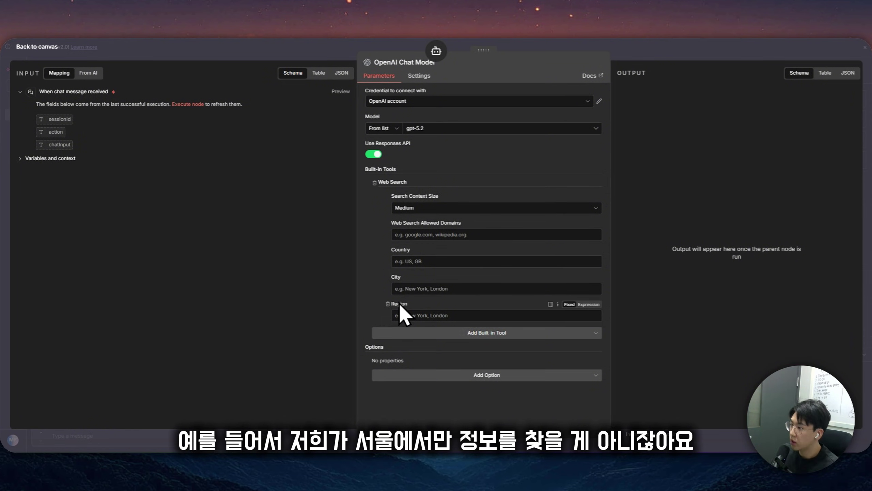
{"action": "left_click", "coordinate": [388, 277]}
{"action": "left_click", "coordinate": [387, 277]}
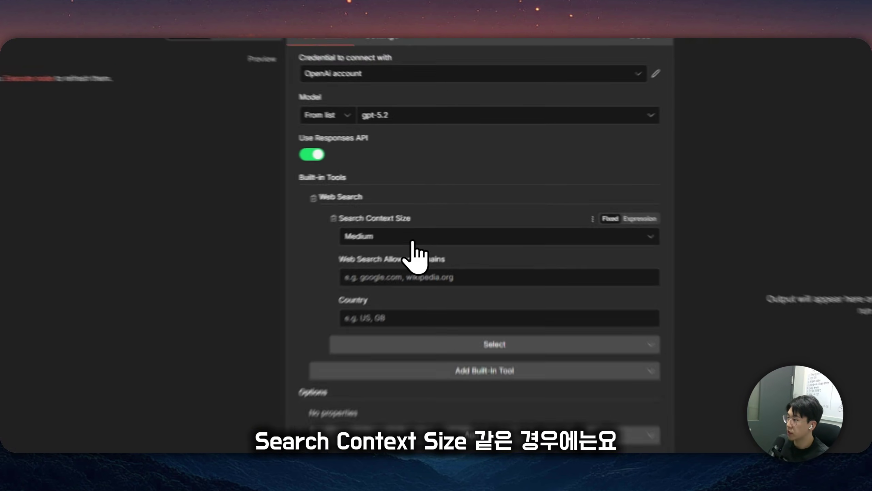
- Examine the available Search Context Size levels and keep Medium selected
{"action": "left_click", "coordinate": [445, 208]}
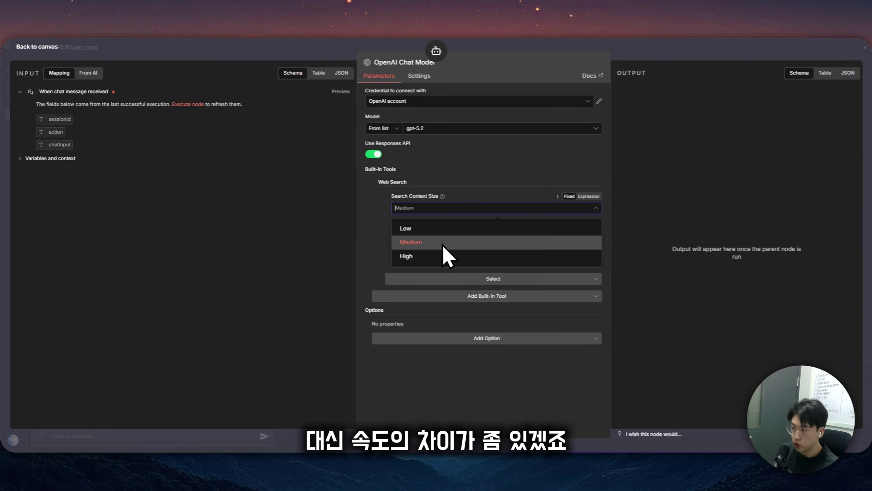
{"action": "left_click", "coordinate": [398, 246]}
- Try entering example domains such as naver in Web Search Allowed Domains, clear the field and remove the option
{"action": "left_click", "coordinate": [451, 236]}
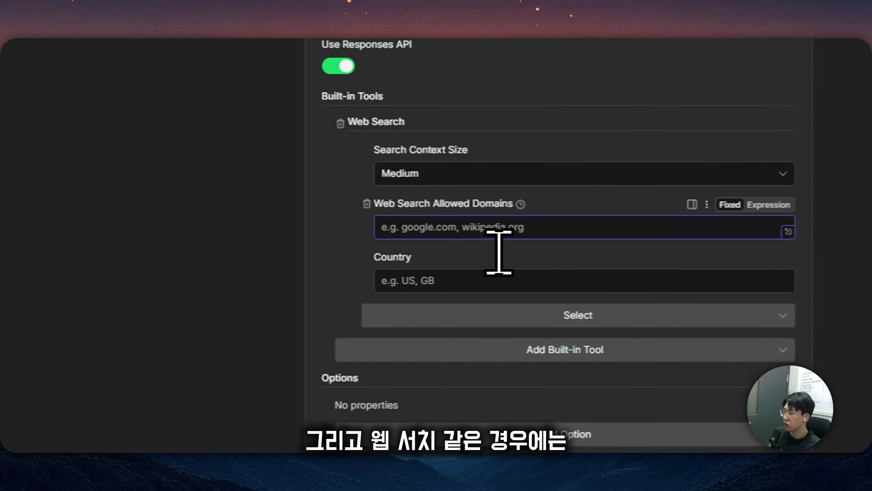
{"action": "mouse_move", "coordinate": [521, 203]}
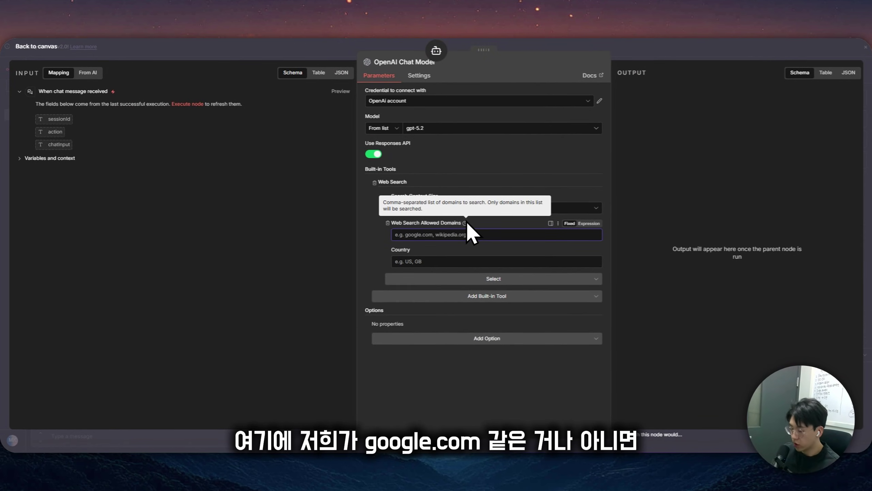
{"action": "type", "text": "googl"}
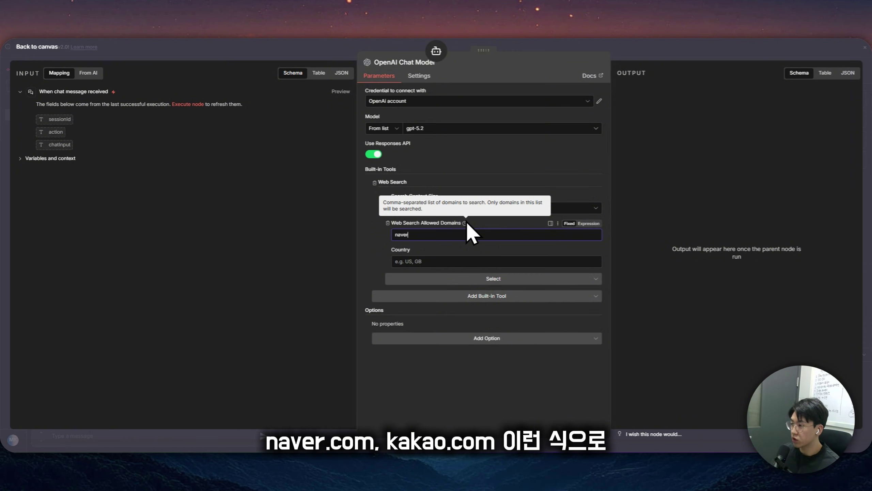
{"action": "key", "text": "ctrl+a"}
{"action": "key", "text": "BackSpace"}
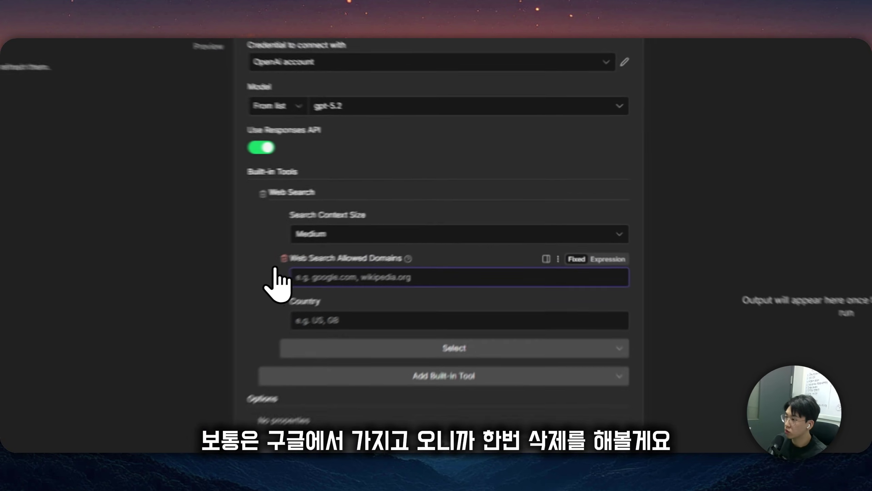
{"action": "left_click", "coordinate": [284, 259]}
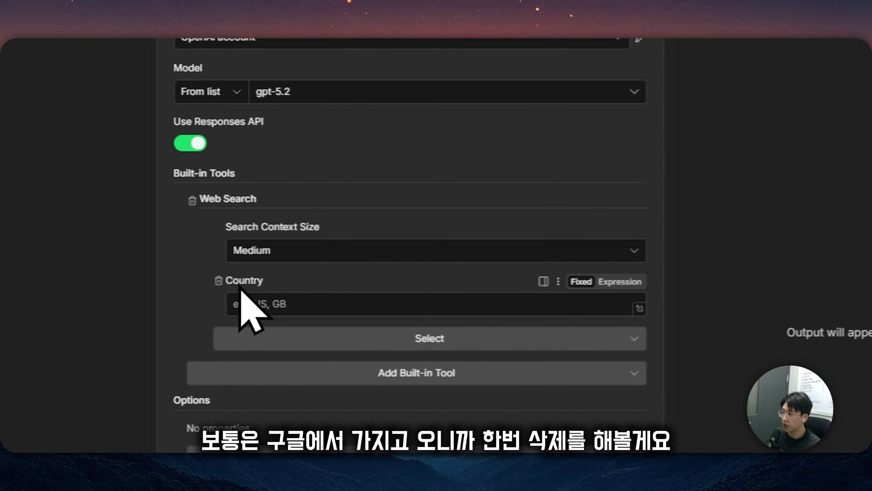
- Set the Web Search country to KR and test the workflow by sending the chat message ㅎㅇ
{"action": "left_click", "coordinate": [337, 311]}
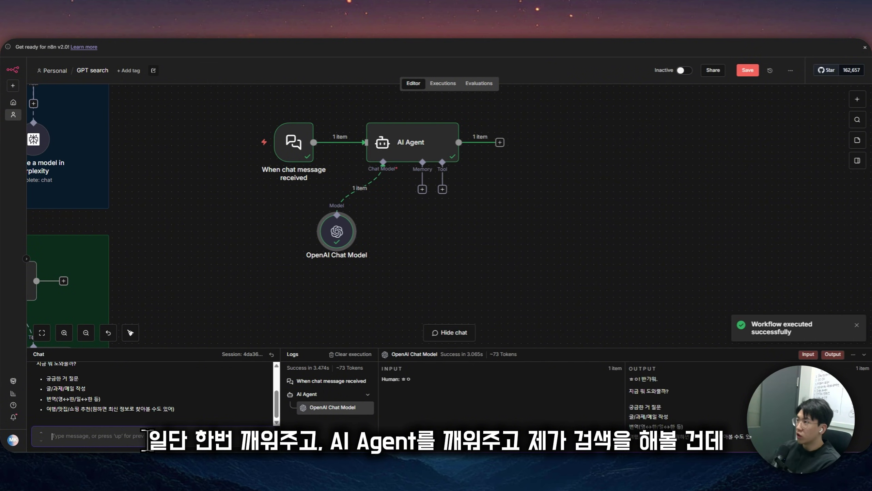
- Add the Web Search Allowed Domains option in the OpenAI Chat Model node and restrict it to Google's domain
{"action": "double_click", "coordinate": [414, 159]}
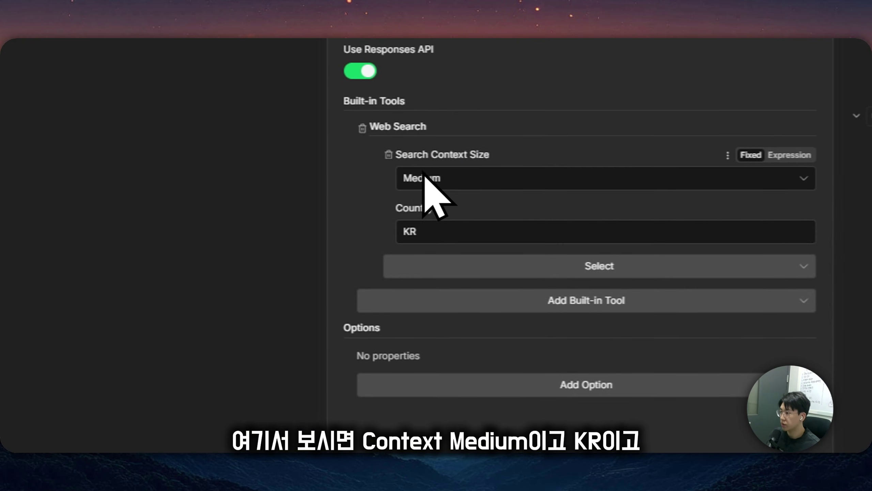
{"action": "left_click", "coordinate": [603, 274]}
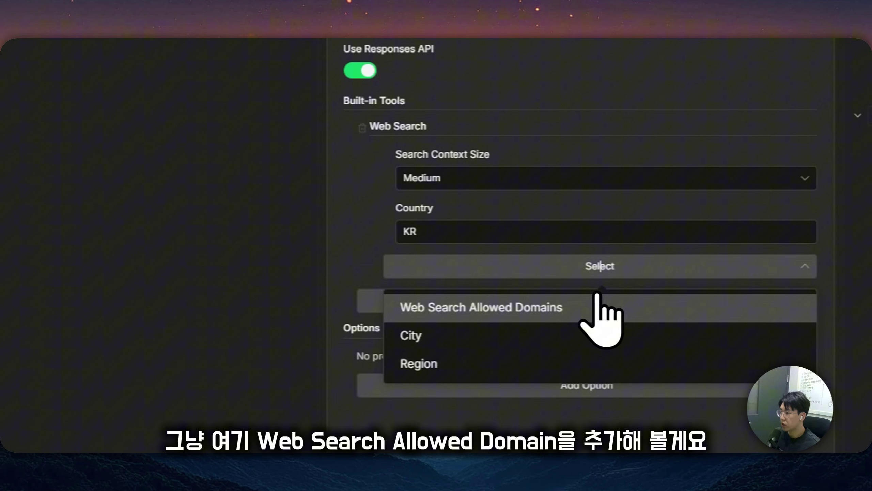
{"action": "left_click", "coordinate": [524, 307]}
{"action": "left_click", "coordinate": [484, 230]}
{"action": "type", "text": "회"}
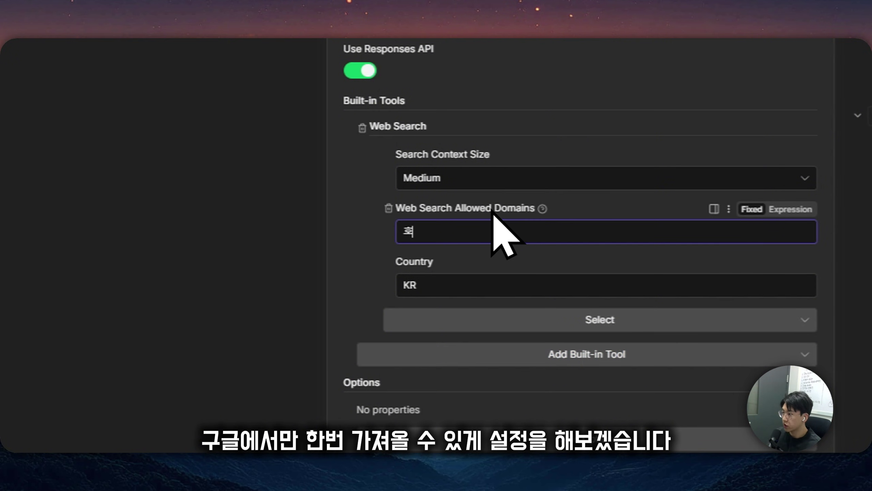
{"action": "type", "text": "oogle"}
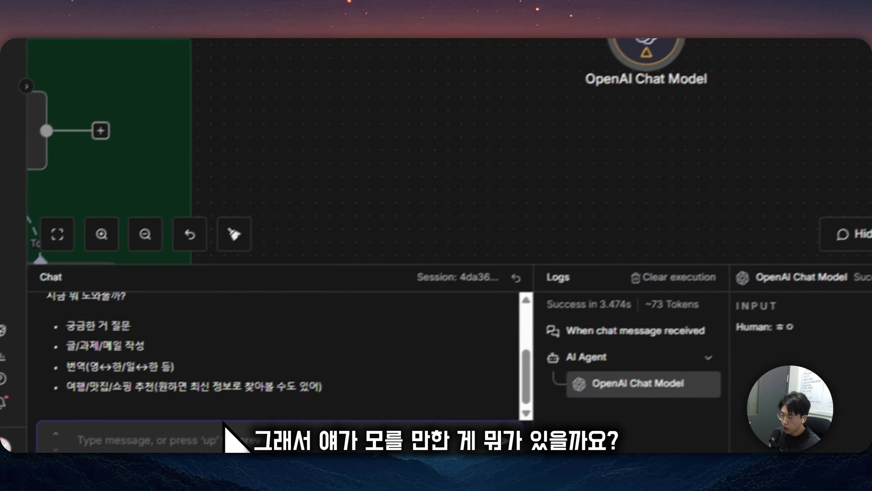
- Send the chat message 현재 날짜 기준 K리그 순위를 알려줘 and read how the reply explains the search restriction
{"action": "type", "text": "Kㄹㅣㄱ"}
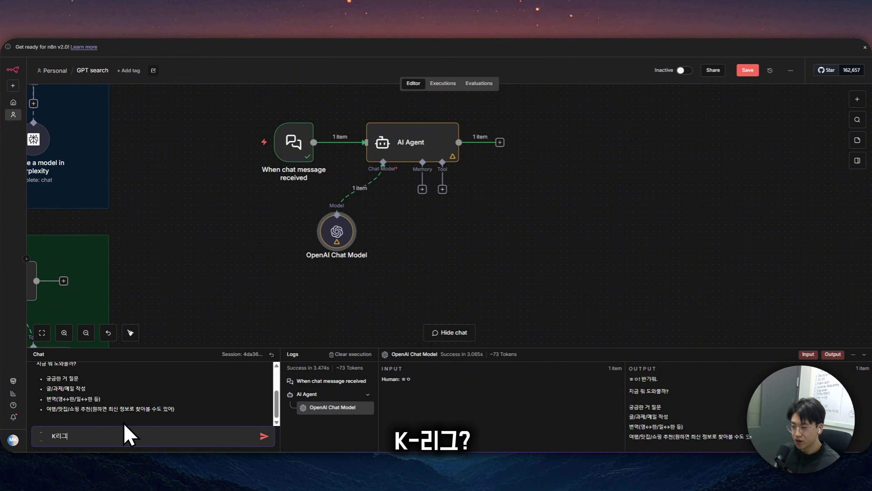
{"action": "key", "text": "BackSpace"}
{"action": "key", "text": "BackSpace"}
{"action": "key", "text": "BackSpace"}
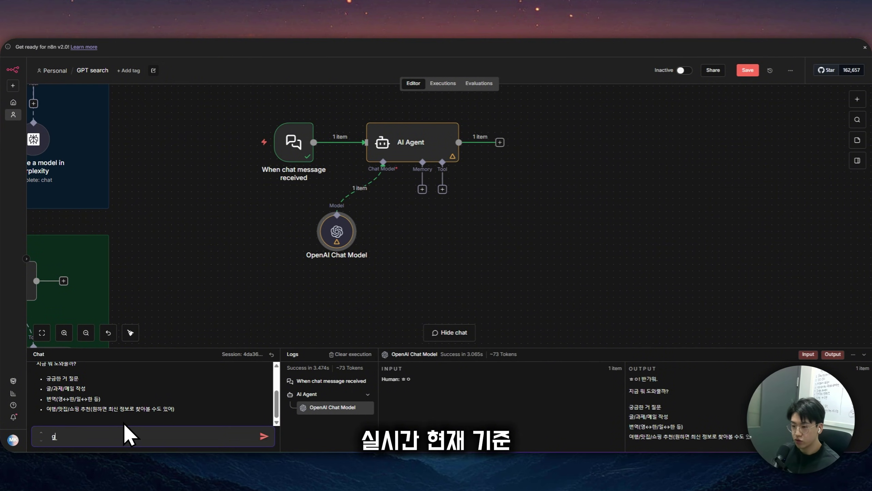
{"action": "type", "text": "날짜 기준 K리그 순위를 알려줘"}
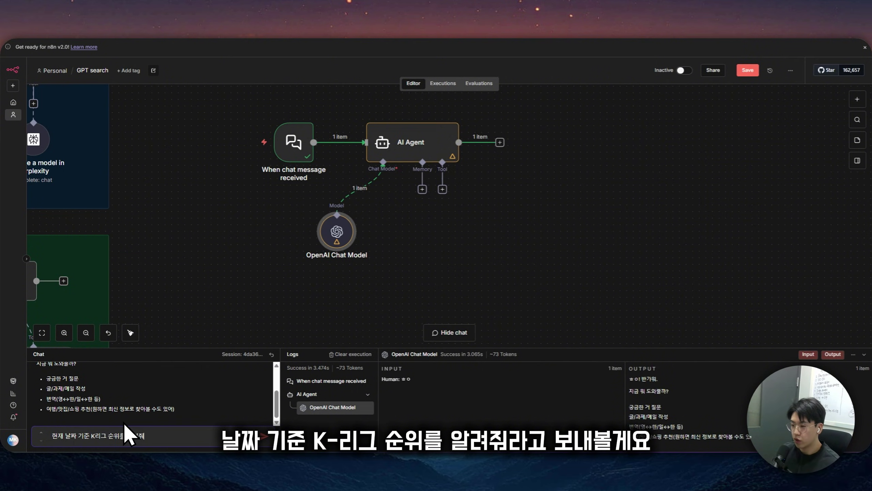
{"action": "key", "text": "Return"}
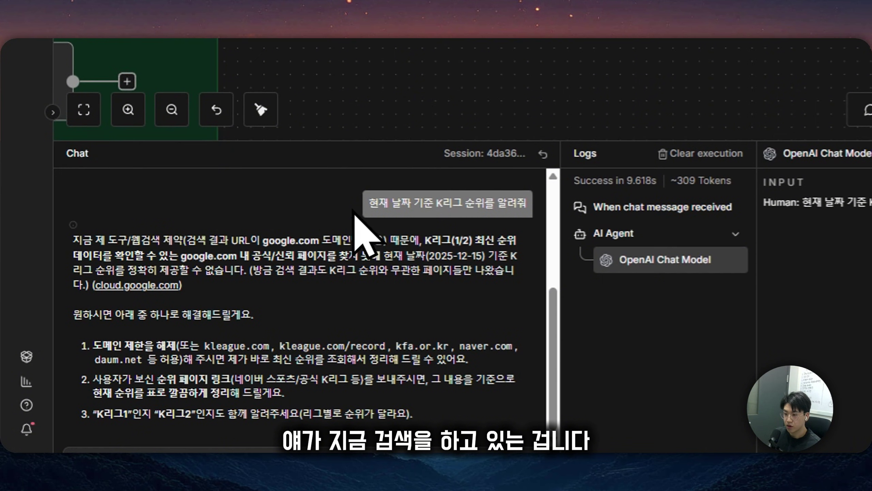
{"action": "left_click_drag", "start_coordinate": [132, 240], "coordinate": [349, 241]}
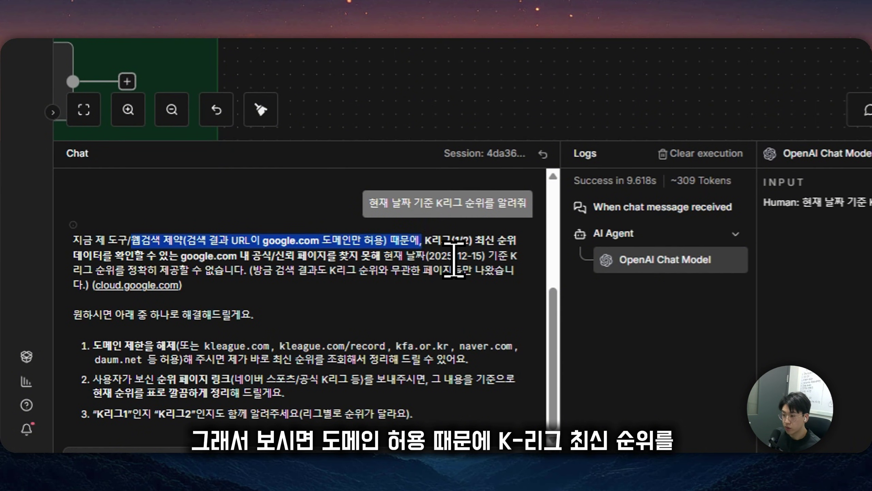
{"action": "left_click_drag", "start_coordinate": [158, 256], "coordinate": [248, 257]}
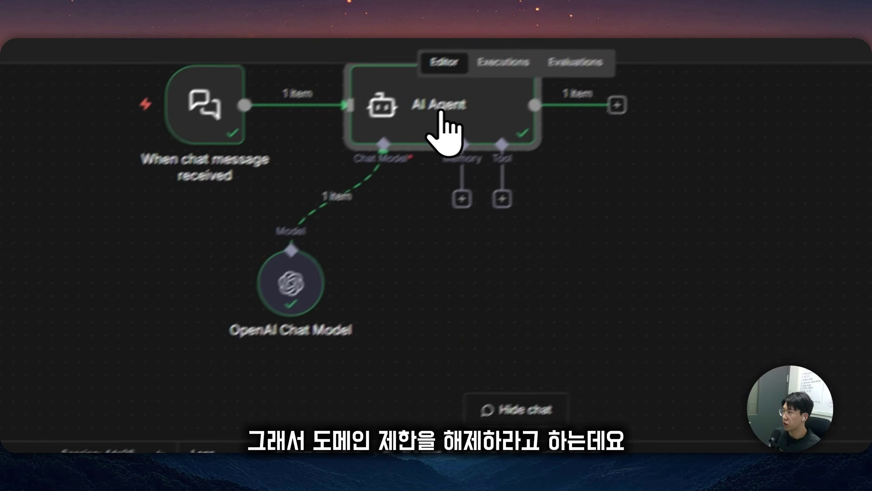
- Remove the Web Search Allowed Domains option from the OpenAI Chat Model node and return to the workflow
{"action": "double_click", "coordinate": [444, 132]}
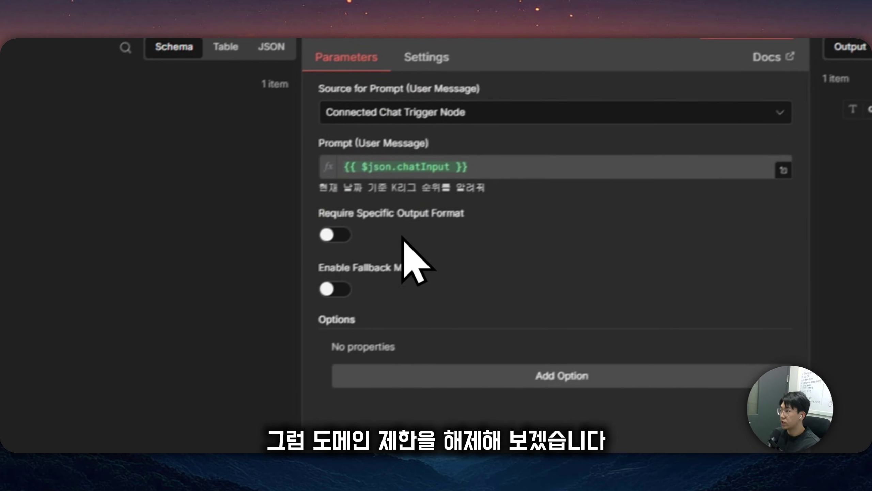
{"action": "key", "text": "Escape"}
{"action": "double_click", "coordinate": [347, 288]}
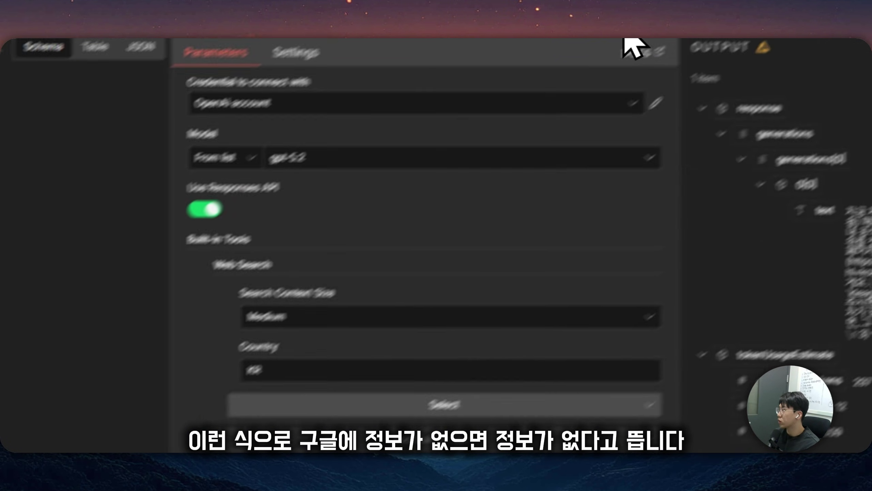
{"action": "left_click", "coordinate": [632, 43]}
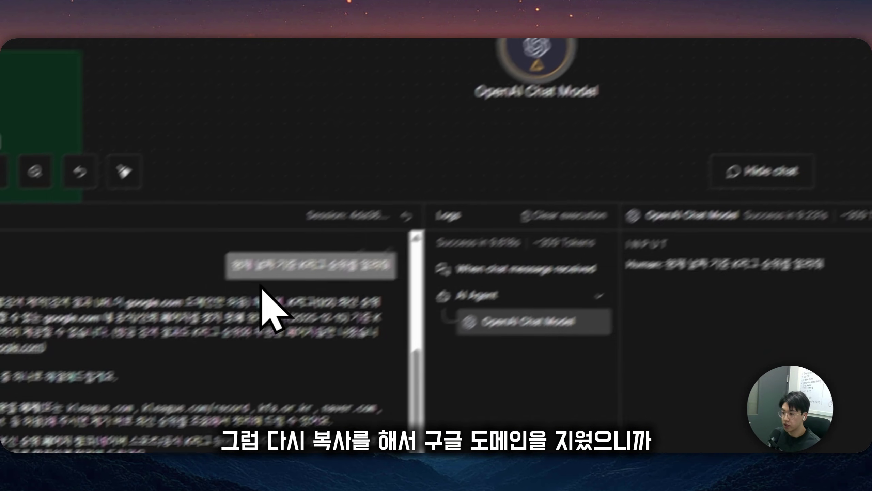
- Resend the copied message 현재 날짜 기준 K리그 순위를 알려줘 in the chat and review the league standings in the reply
{"action": "left_click_drag", "start_coordinate": [229, 261], "coordinate": [419, 207]}
{"action": "key", "text": "ctrl+c"}
{"action": "left_click", "coordinate": [338, 443]}
{"action": "key", "text": "ctrl+v"}
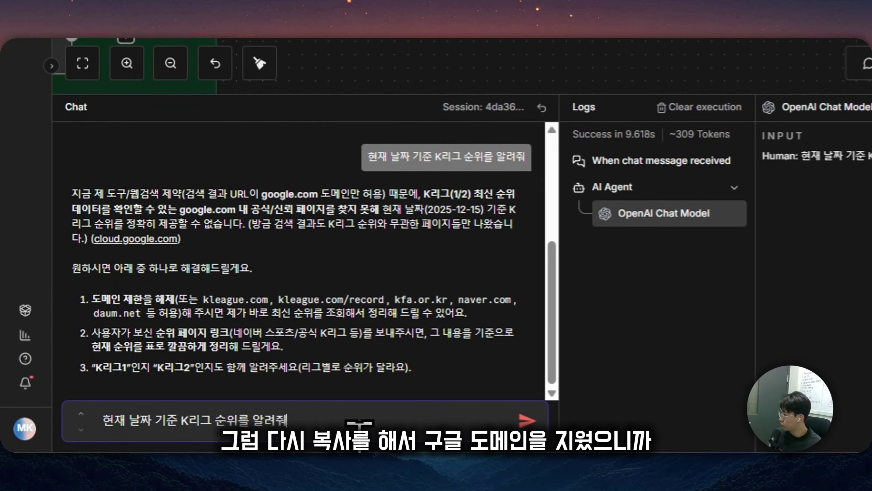
{"action": "key", "text": "Return"}
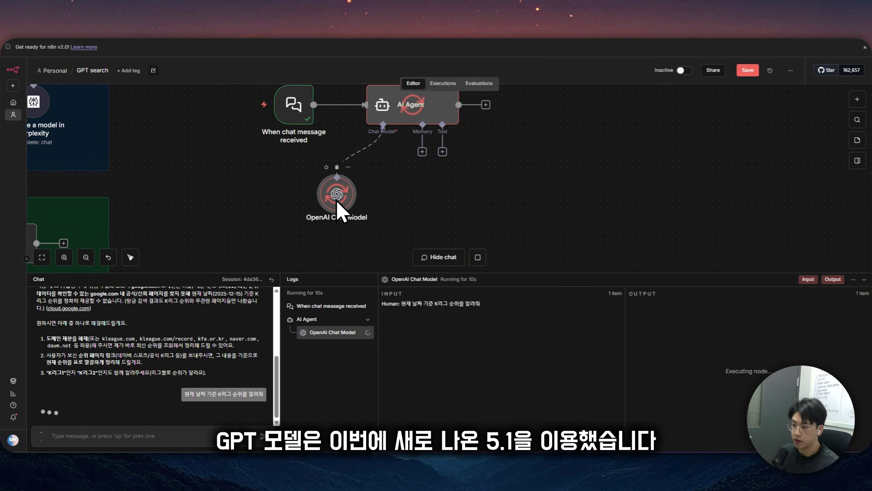
{"action": "left_click_drag", "start_coordinate": [198, 338], "coordinate": [223, 338]}
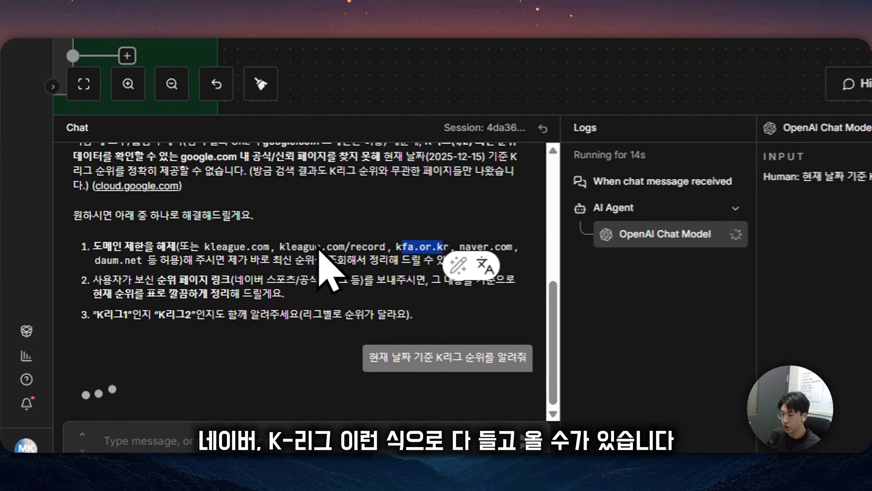
{"action": "left_click_drag", "start_coordinate": [285, 247], "coordinate": [338, 246]}
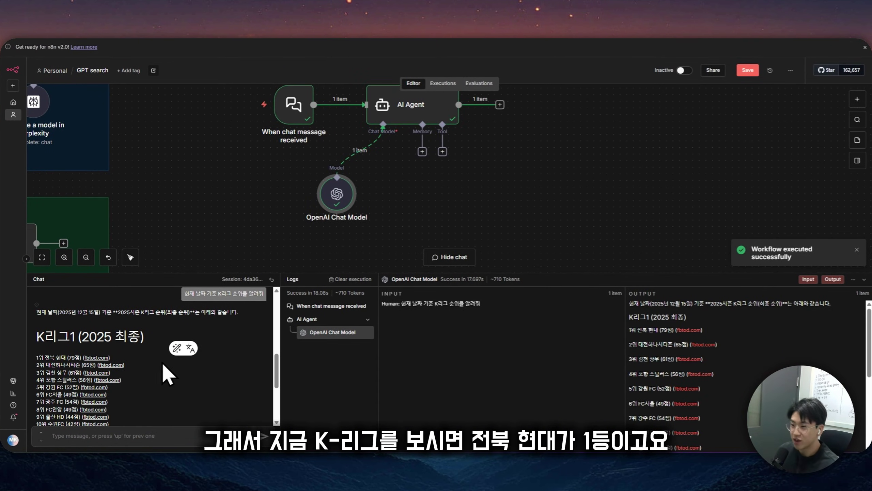
{"action": "scroll", "coordinate": [100, 368], "scroll_direction": "down", "scroll_amount": 2}
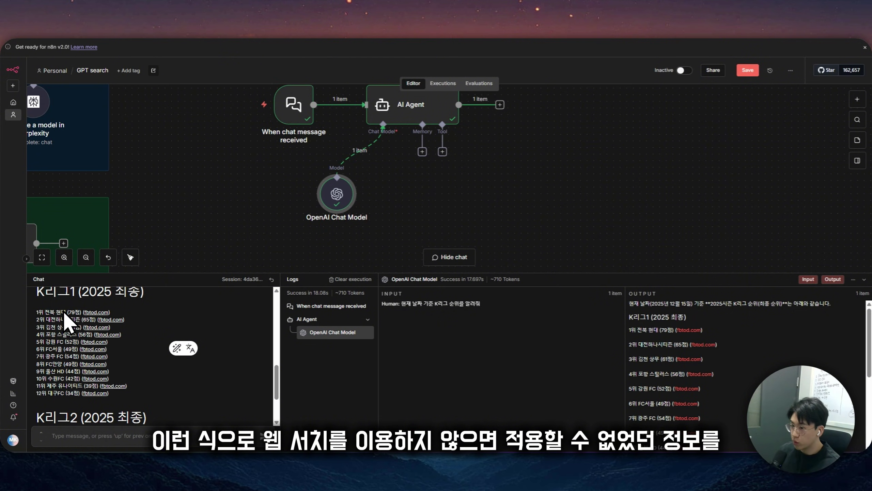
{"action": "left_click_drag", "start_coordinate": [62, 319], "coordinate": [78, 346]}
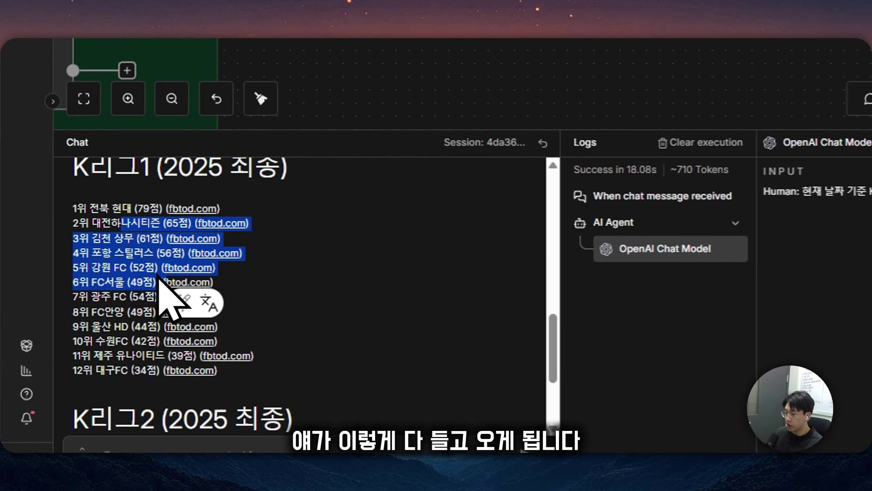
{"action": "scroll", "coordinate": [364, 343], "scroll_direction": "up", "scroll_amount": 10}
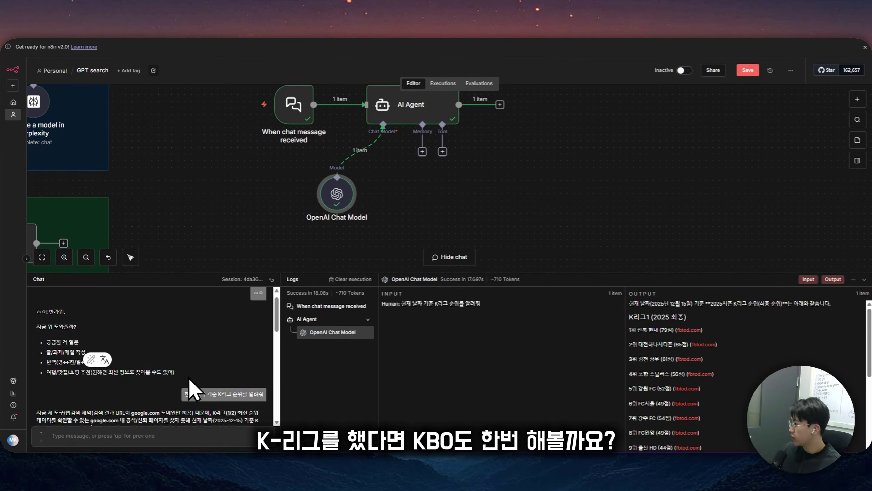
- Send the follow-up chat message KBO순위도 한번 들고와볼래 to test web search on baseball standings
{"action": "left_click", "coordinate": [170, 437]}
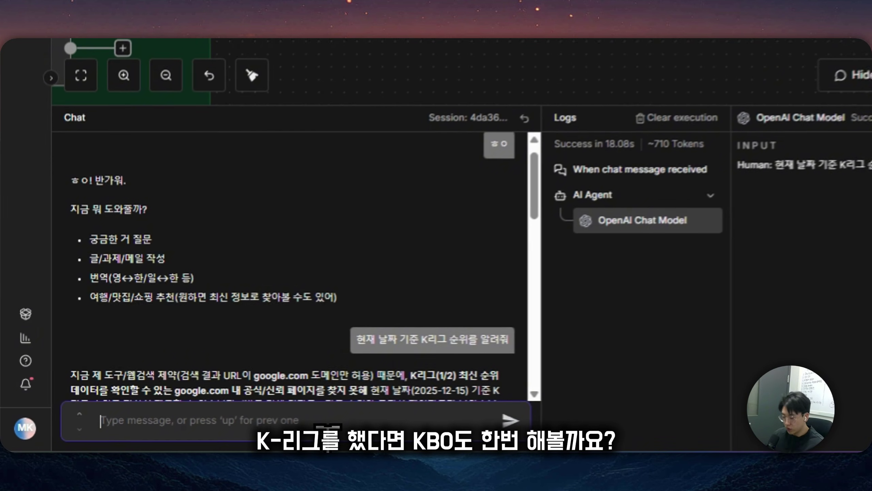
{"action": "type", "text": "K"}
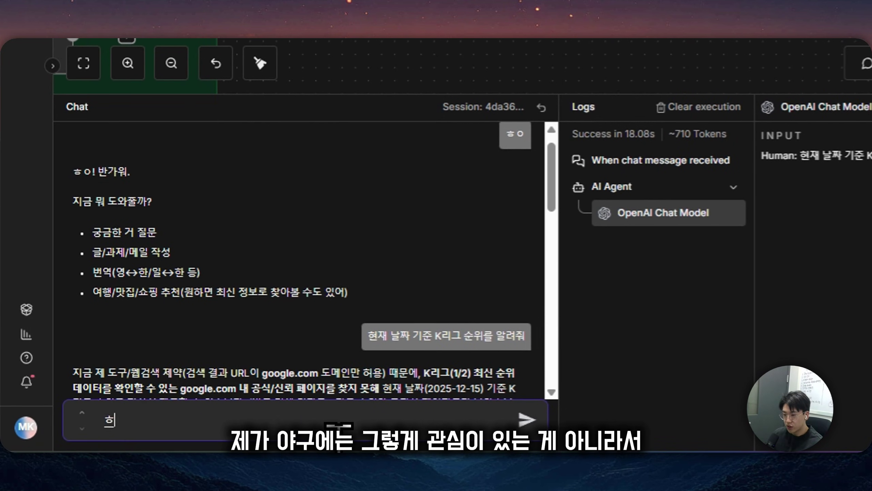
{"action": "type", "text": "BO에"}
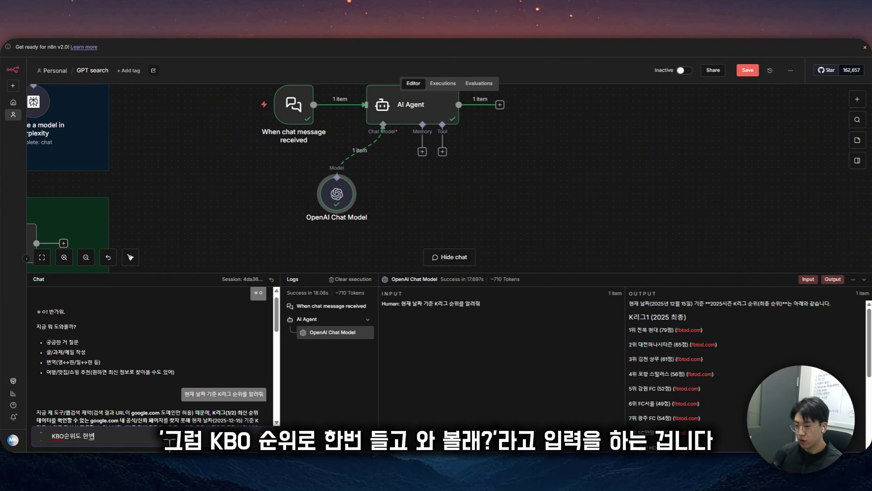
{"action": "key", "text": "Return"}
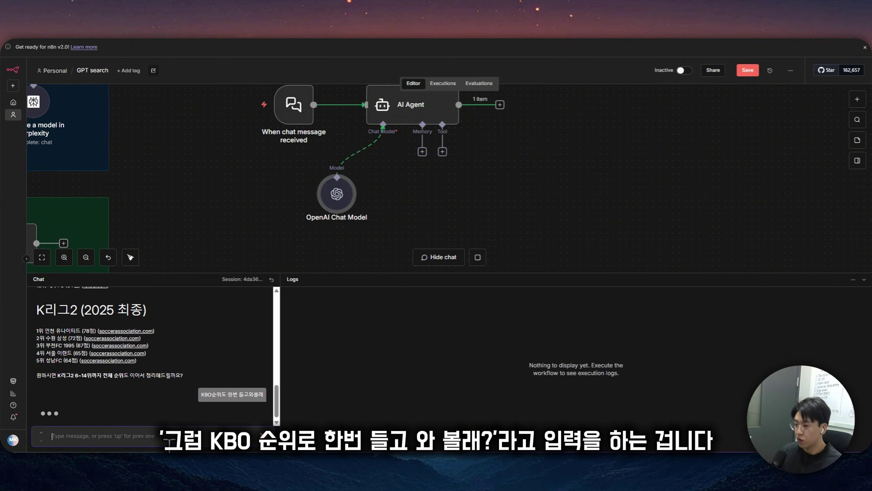
{"action": "double_click", "coordinate": [389, 180]}
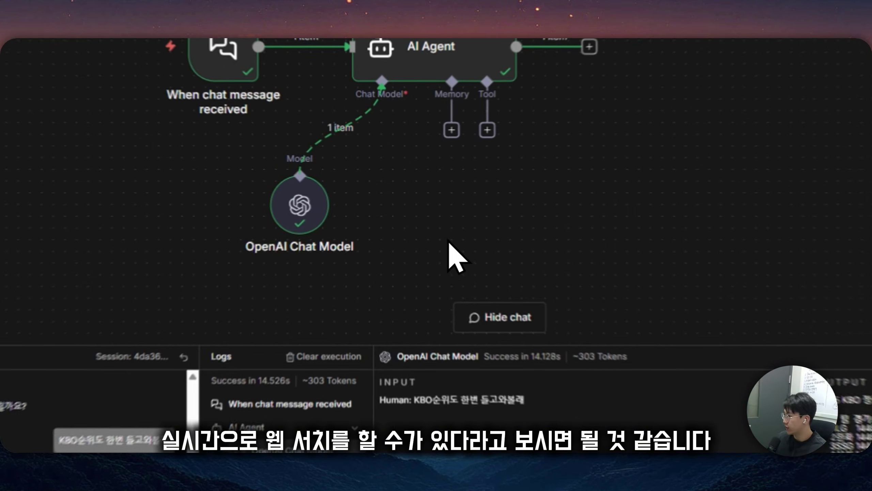
- Replace the Web Search built-in tool in the OpenAI Chat Model node with File Search
{"action": "double_click", "coordinate": [337, 194]}
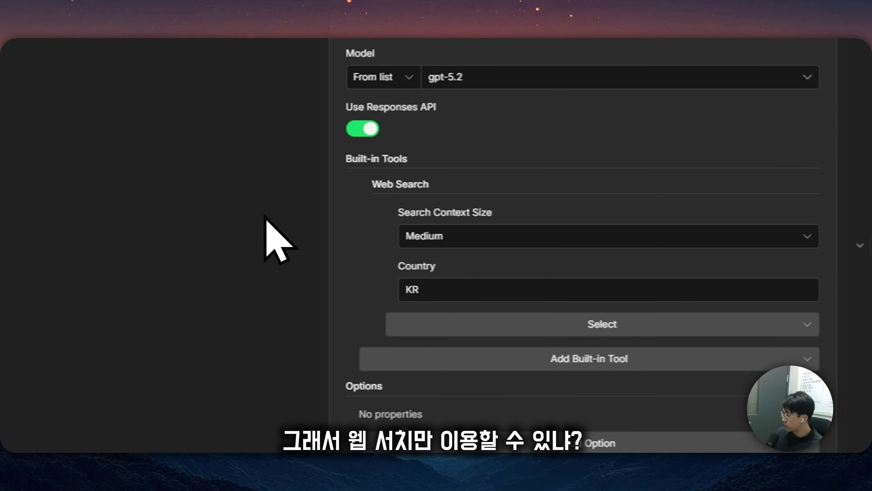
{"action": "left_click", "coordinate": [362, 184]}
{"action": "left_click", "coordinate": [553, 219]}
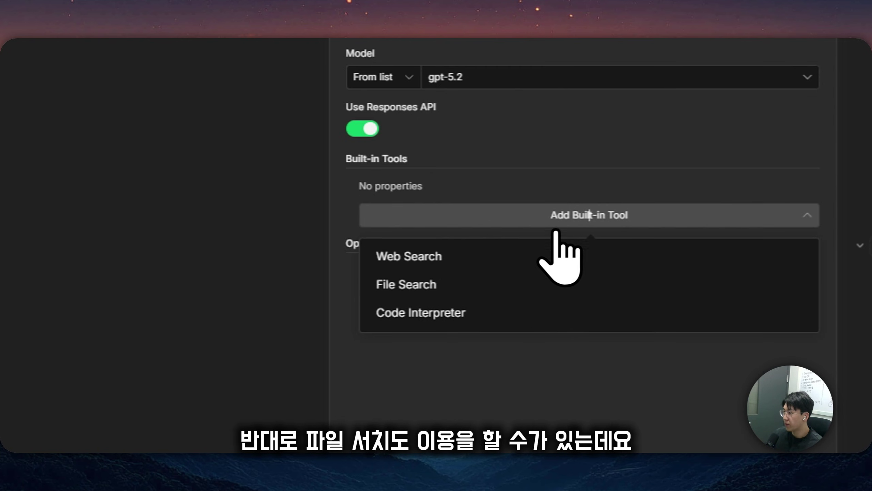
{"action": "left_click", "coordinate": [506, 283]}
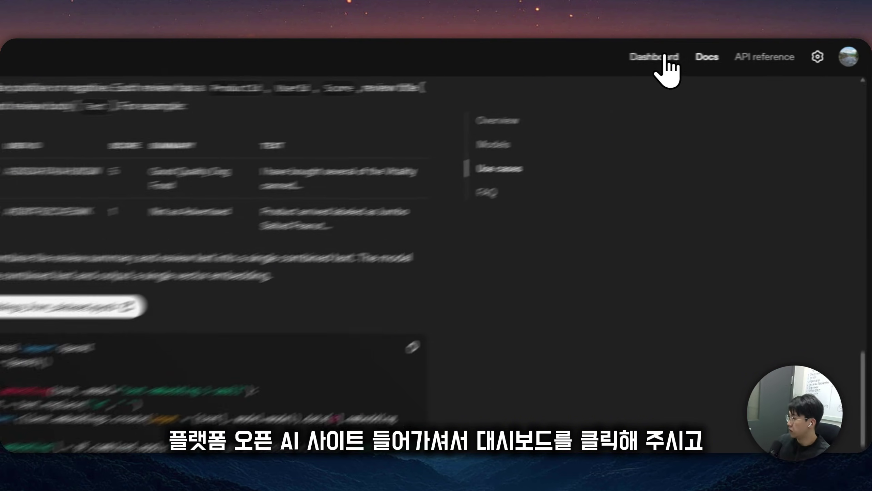
- Switch to the OpenAI Platform dashboard, show the vector stores in Storage and create a new vector store
{"action": "left_click", "coordinate": [738, 51]}
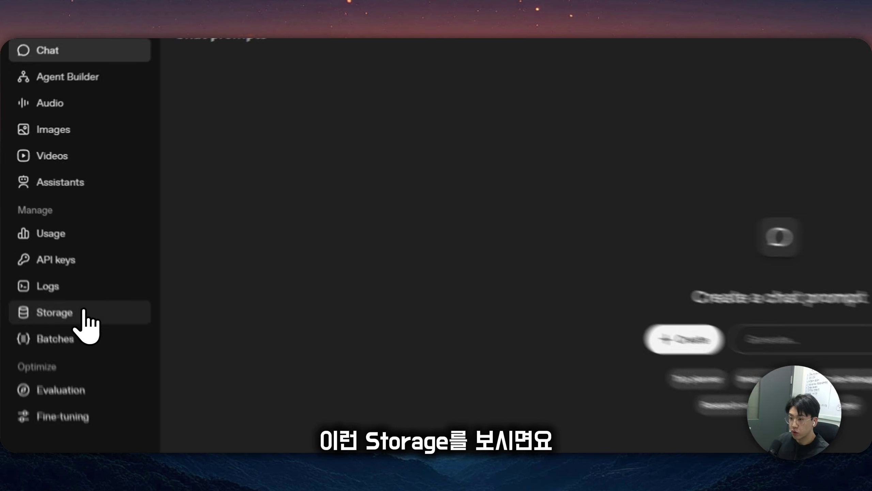
{"action": "left_click", "coordinate": [51, 248]}
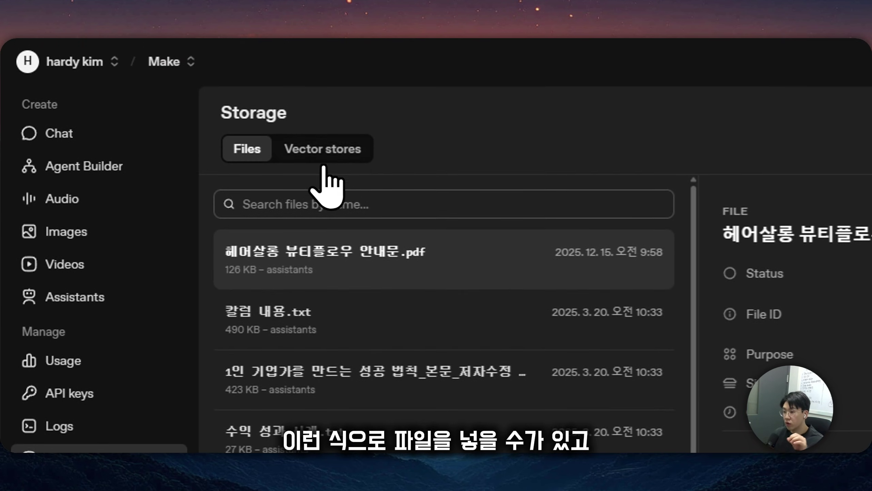
{"action": "left_click", "coordinate": [320, 44]}
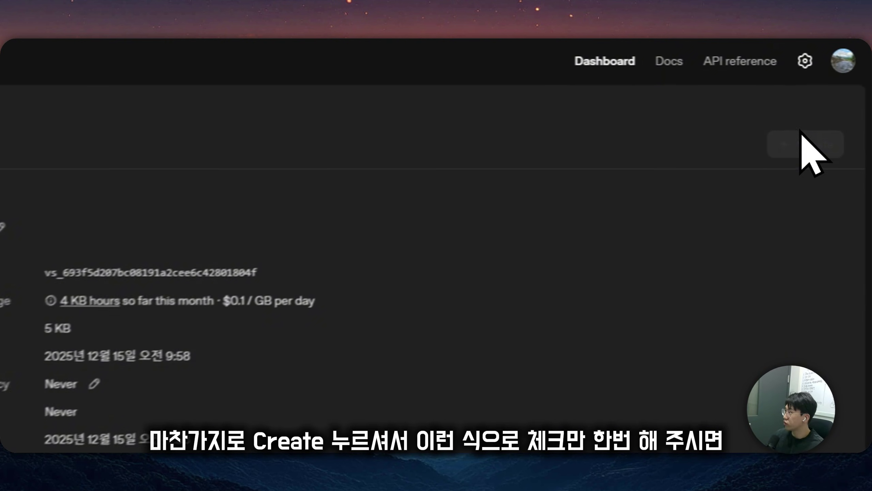
{"action": "left_click", "coordinate": [801, 132]}
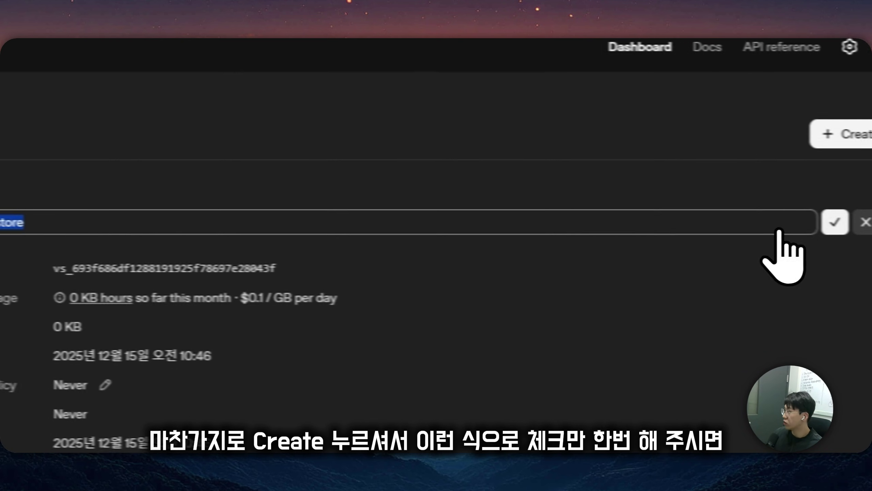
{"action": "left_click", "coordinate": [867, 225]}
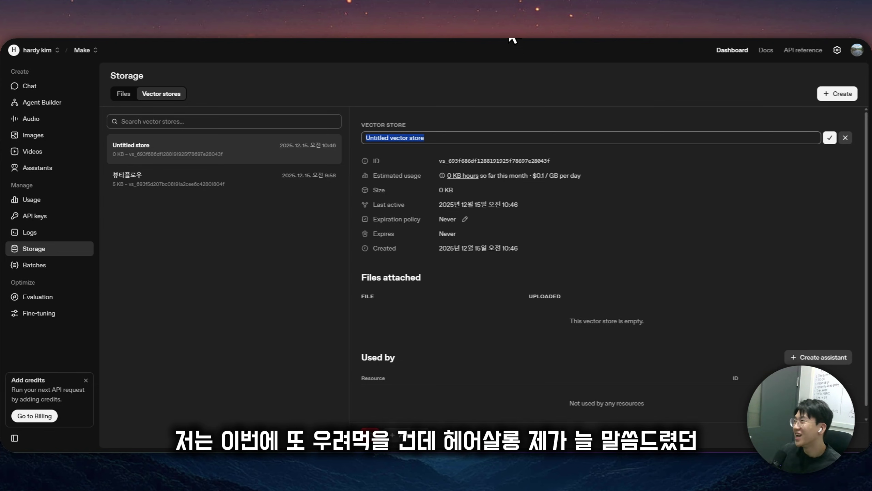
- Switch to the Google Docs document 헤어살롱 뷰티플로우 안내문 and look through its salon introduction, services and prices
{"action": "key", "text": "ctrl+Tab"}
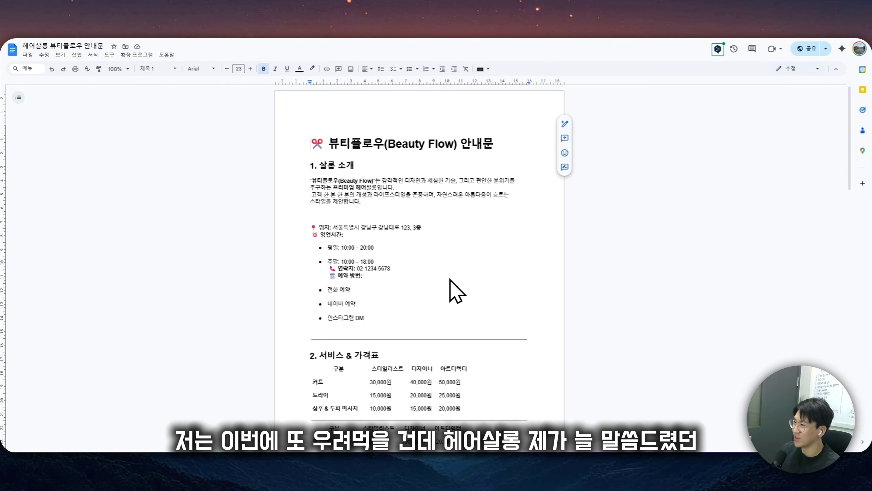
{"action": "scroll", "coordinate": [457, 290], "scroll_direction": "down", "scroll_amount": 8}
{"action": "scroll", "coordinate": [460, 280], "scroll_direction": "down", "scroll_amount": 7}
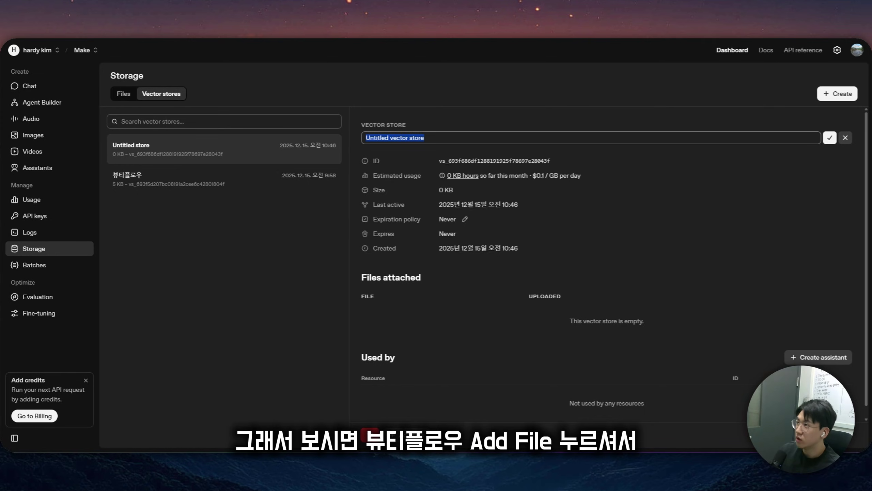
- Copy the 뷰티플로우 vector store's ID in OpenAI Platform and paste it into File Search's Vector Store IDs in the n8n OpenAI Chat Model node
{"action": "left_click", "coordinate": [176, 206]}
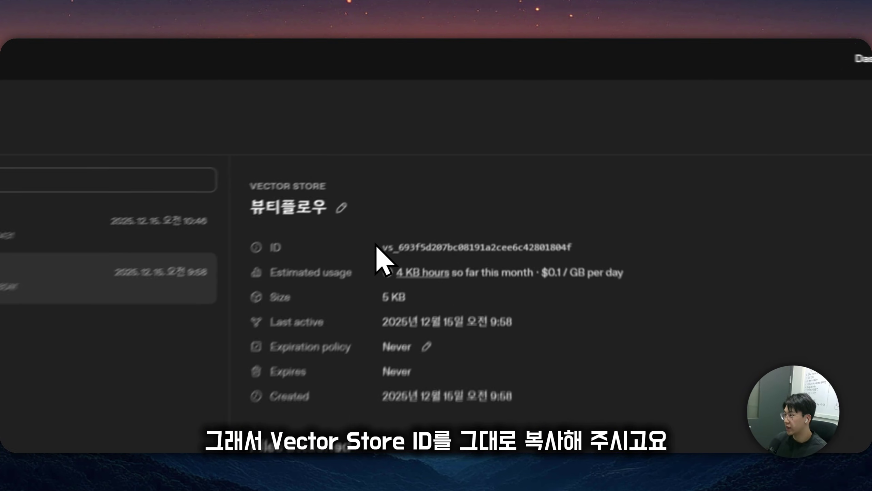
{"action": "left_click_drag", "start_coordinate": [376, 244], "coordinate": [608, 240]}
{"action": "key", "text": "ctrl+c"}
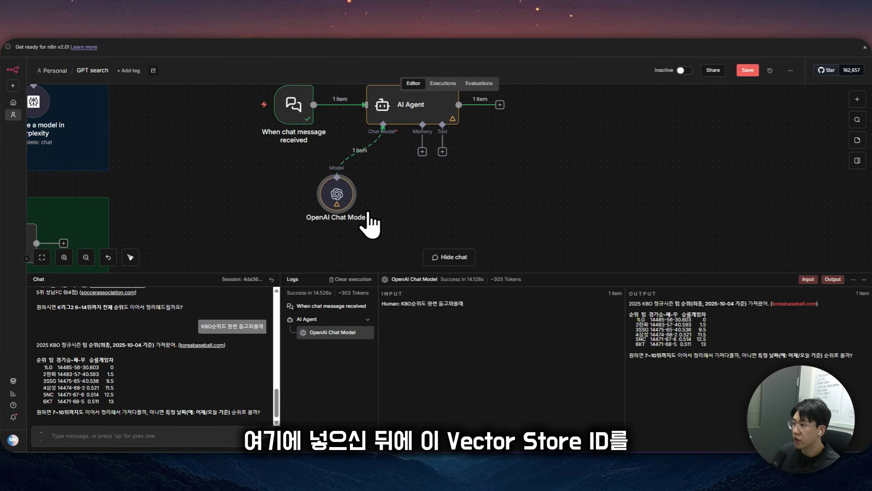
{"action": "double_click", "coordinate": [340, 203]}
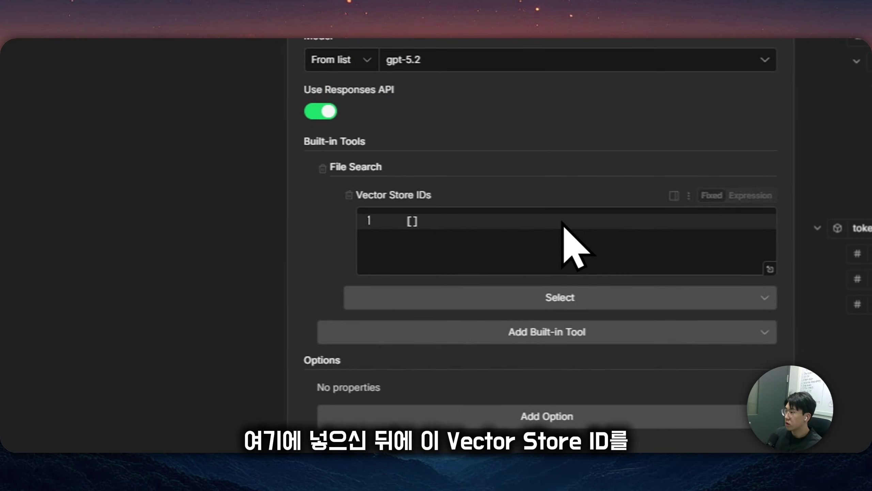
{"action": "left_click", "coordinate": [445, 239]}
{"action": "key", "text": "ctrl+v"}
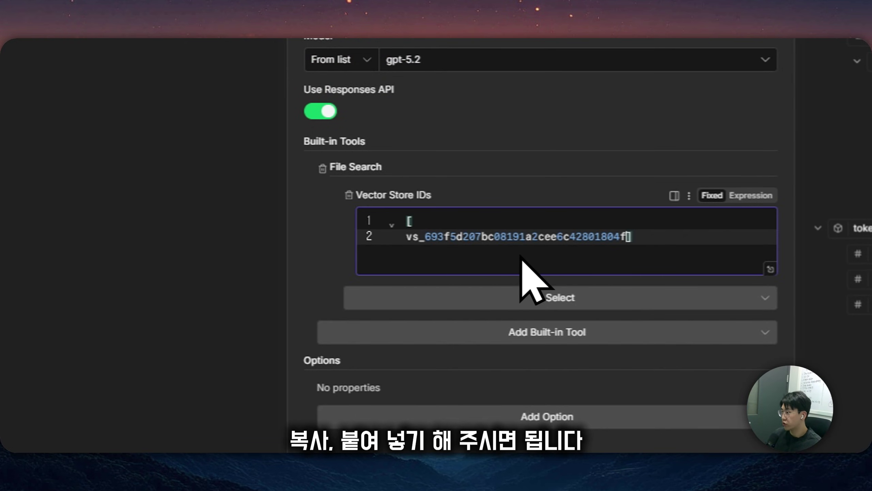
- Correct File Search's Vector Store IDs to a one-line array with the pasted vector store ID enclosed in double quotes
{"action": "key", "text": "Home"}
{"action": "key", "text": "BackSpace"}
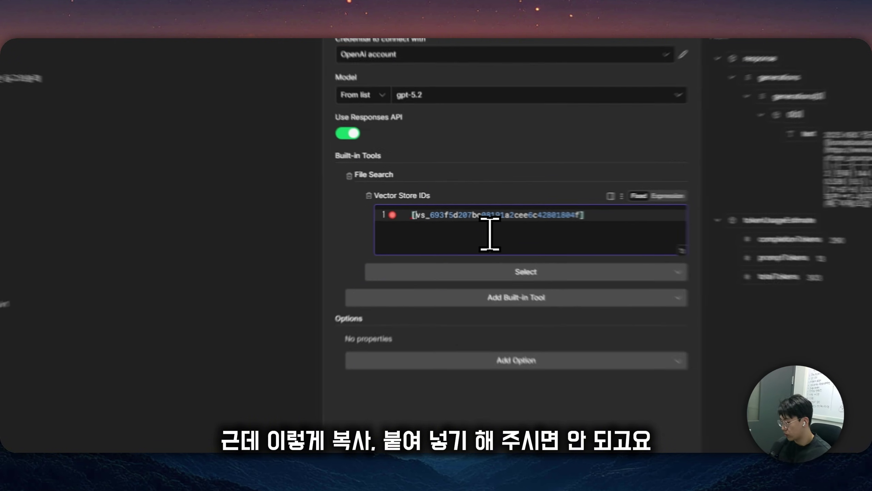
{"action": "type", "text": "\""}
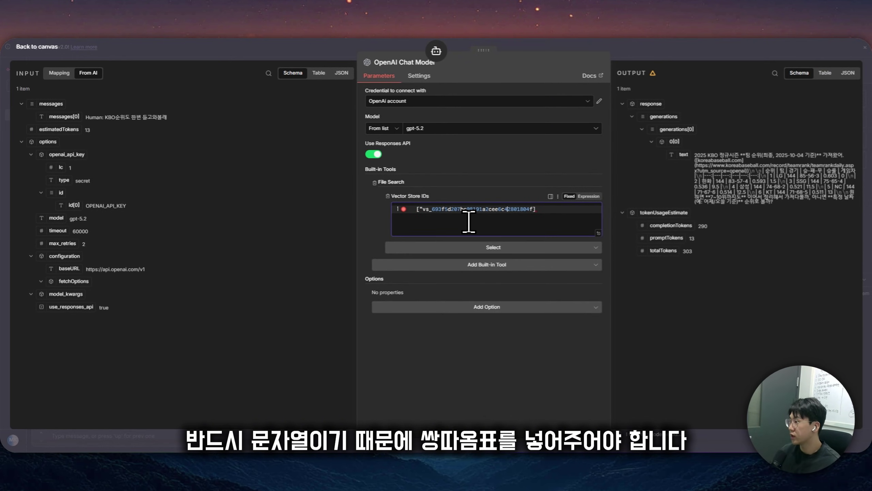
{"action": "left_click", "coordinate": [446, 195]}
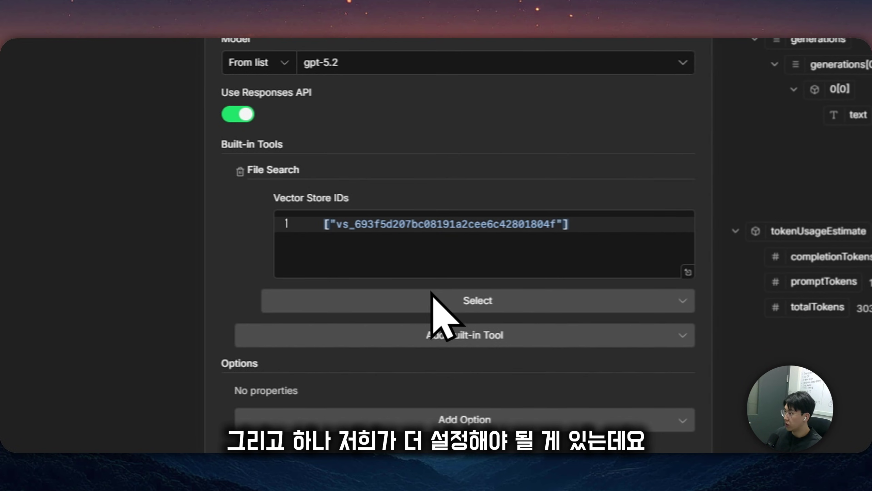
- Add the Filters option to File Search and set it to { "filters": [], "type": "and" }
{"action": "left_click", "coordinate": [469, 334]}
{"action": "left_click", "coordinate": [426, 294]}
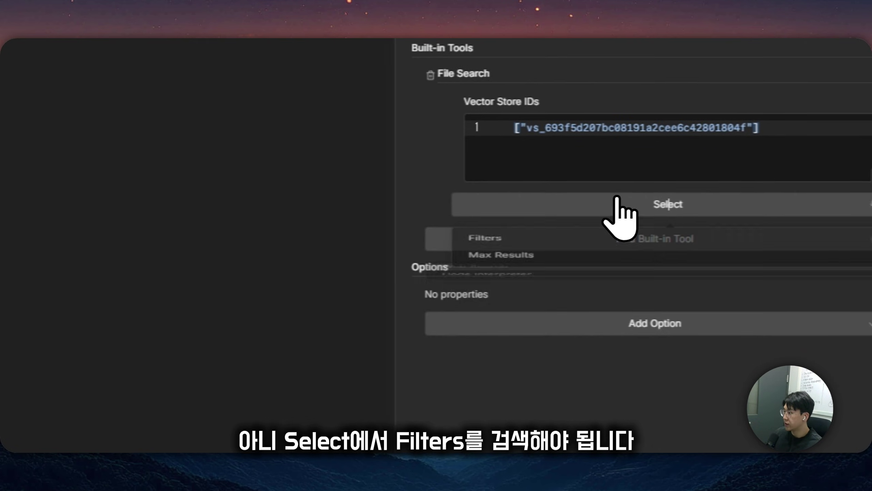
{"action": "left_click", "coordinate": [589, 244]}
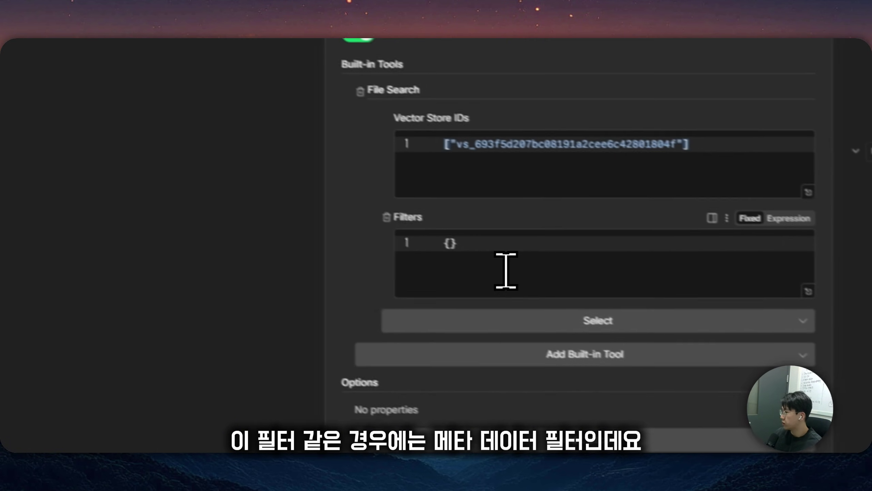
{"action": "left_click", "coordinate": [506, 270]}
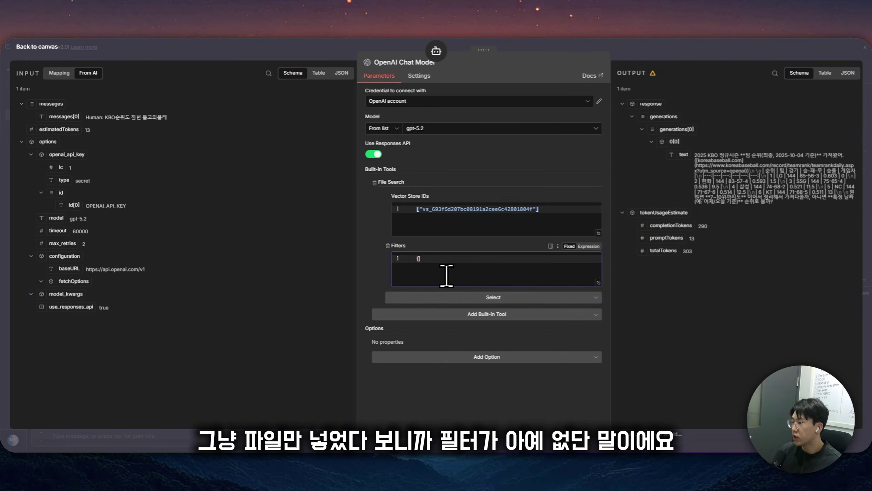
{"action": "type", "text": "{   \"filters\": [],   \"type\": \"and\" }"}
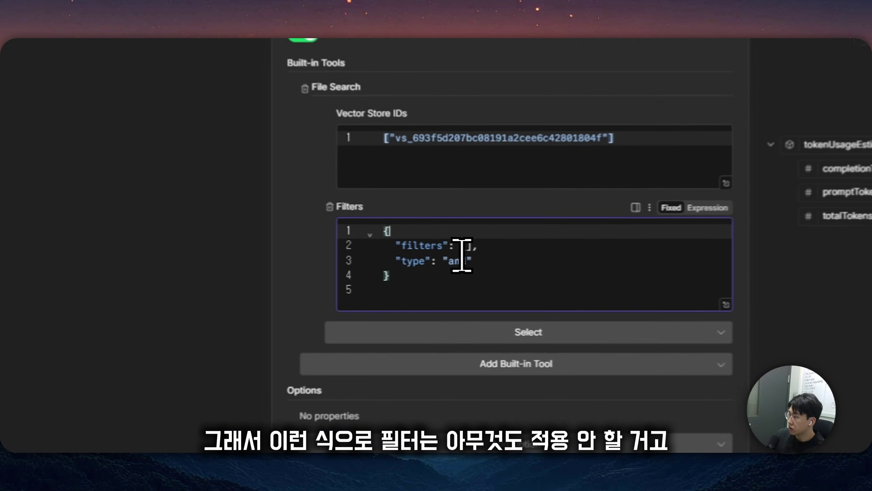
{"action": "left_click_drag", "start_coordinate": [468, 267], "coordinate": [461, 275]}
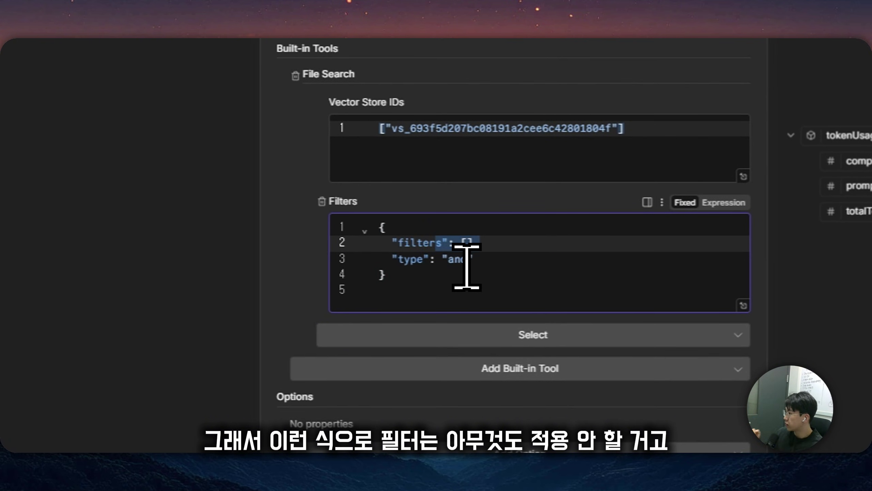
{"action": "left_click", "coordinate": [517, 265]}
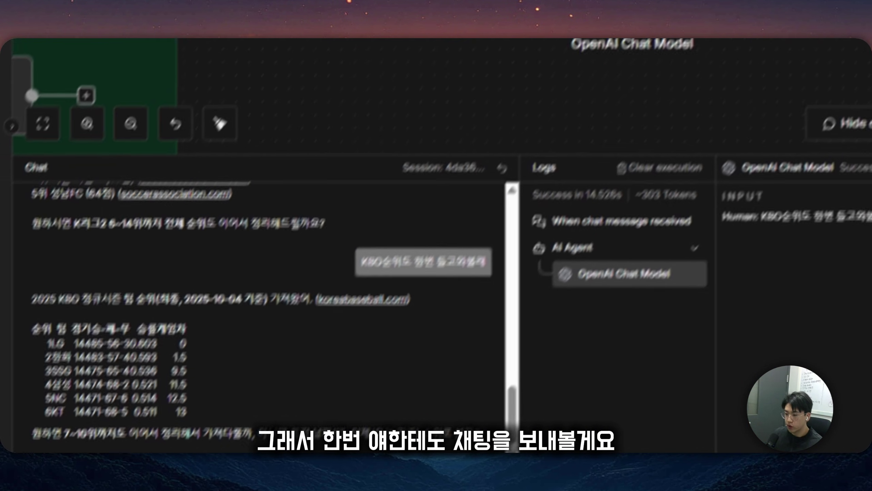
- Send the chat message "뷰티플로우의 영업 시간을 알려줘" to the AI Agent and read the business hours in its reply
{"action": "type", "text": "뷰티피"}
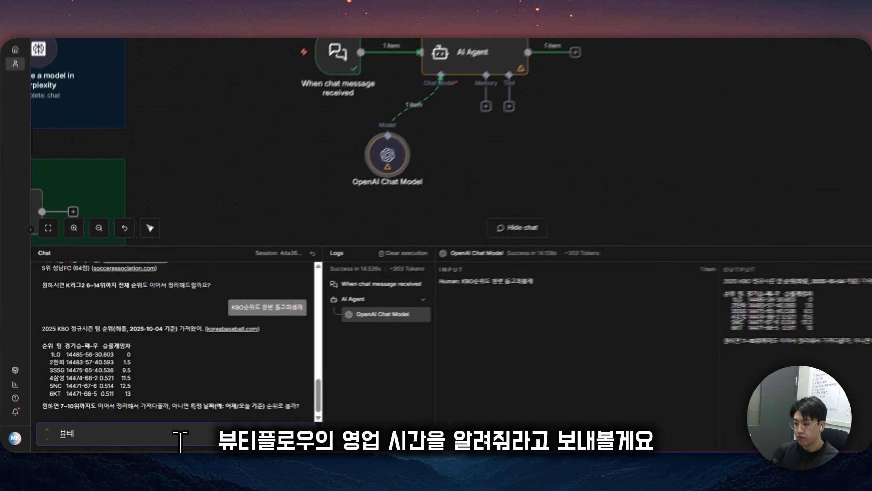
{"action": "type", "text": "ㄹ로우의 여"}
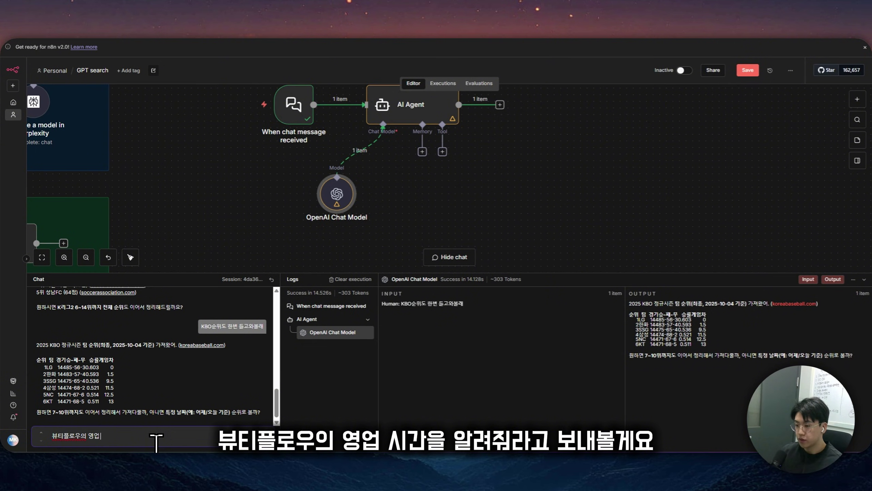
{"action": "key", "text": "Return"}
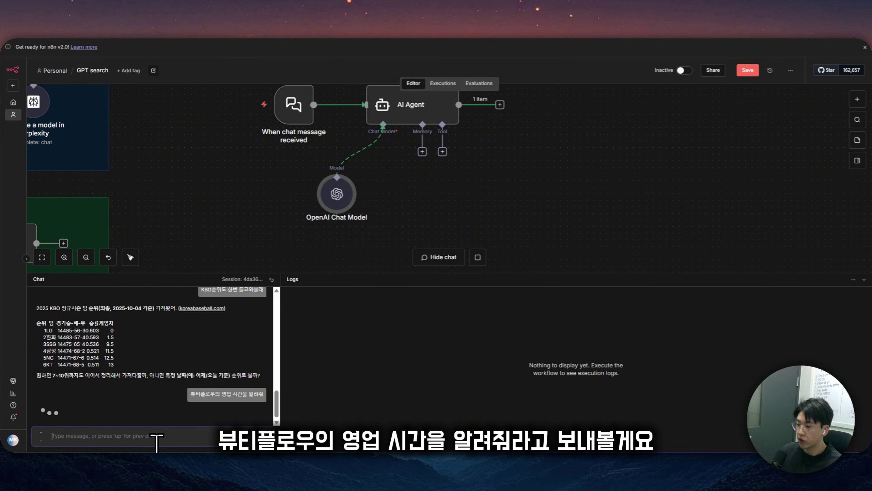
{"action": "scroll", "coordinate": [488, 206], "scroll_direction": "up", "scroll_amount": 2}
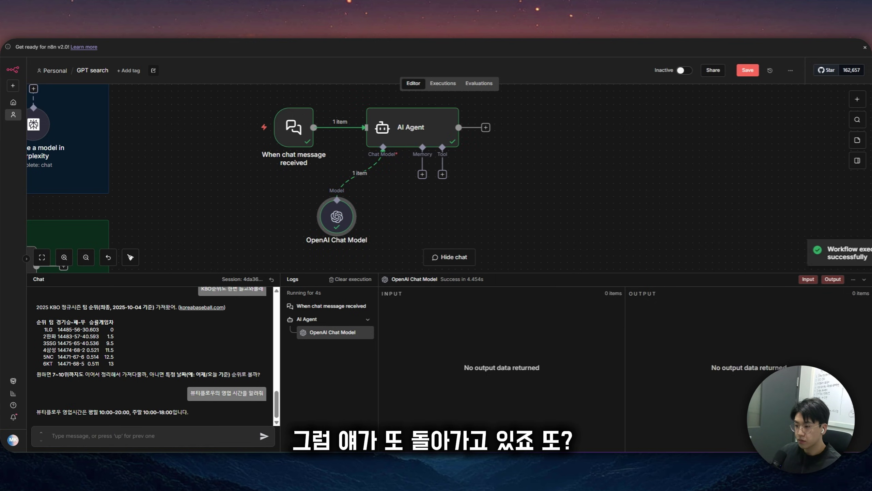
{"action": "left_click_drag", "start_coordinate": [100, 411], "coordinate": [128, 411]}
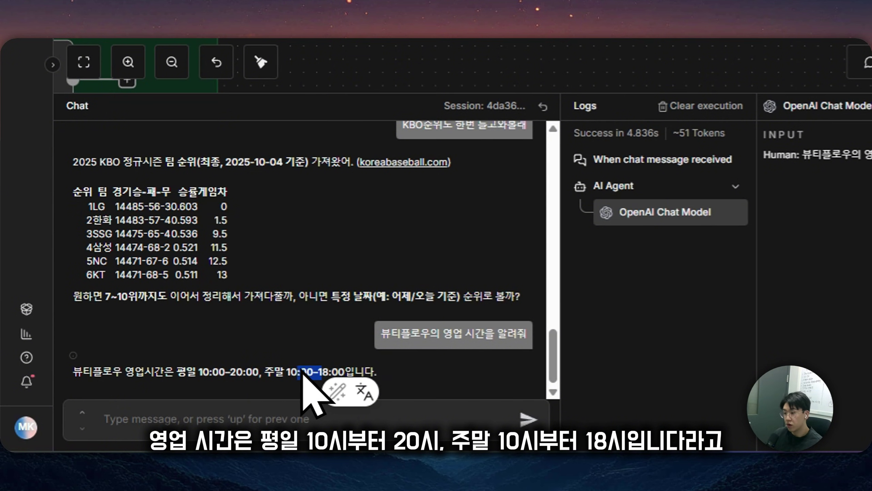
- Switch to the Google Docs document 헤어살롱 뷰티플로우 안내문 and look up its 지각 및 취소 정책 section
{"action": "left_click", "coordinate": [252, 437]}
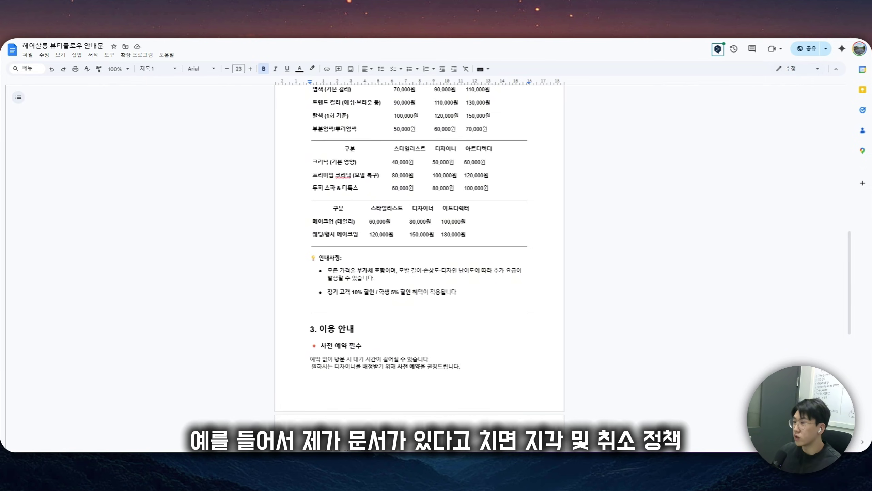
{"action": "scroll", "coordinate": [412, 275], "scroll_direction": "down", "scroll_amount": 10}
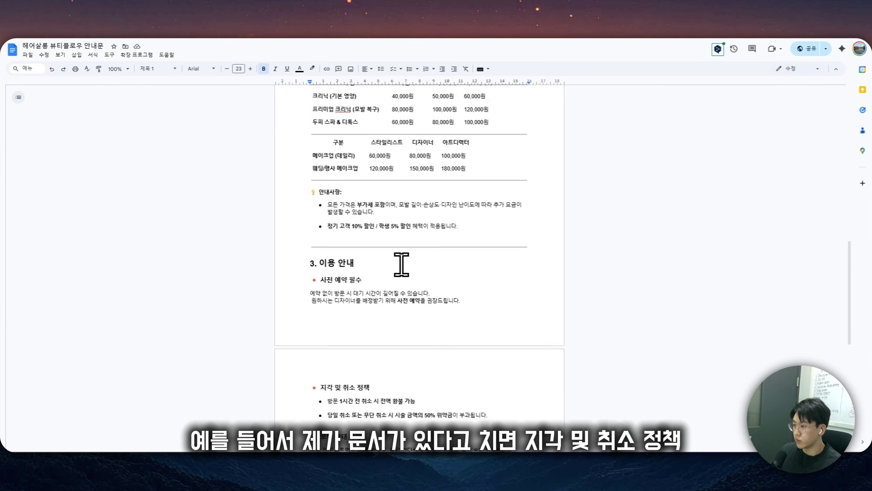
{"action": "left_click_drag", "start_coordinate": [354, 135], "coordinate": [302, 118]}
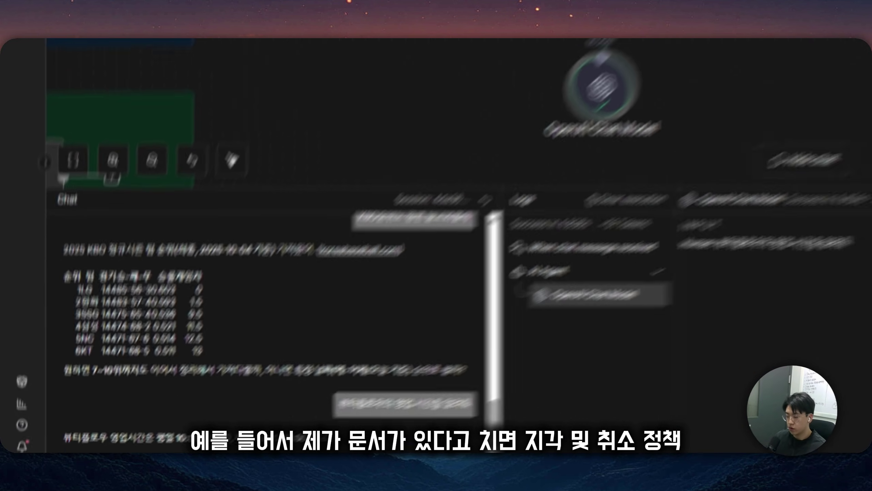
- Switch back to n8n, send the chat message "취소 같은 경우에는 어떻게 하나요" and read the cancellation terms in the reply
{"action": "type", "text": "취소 ㄱ"}
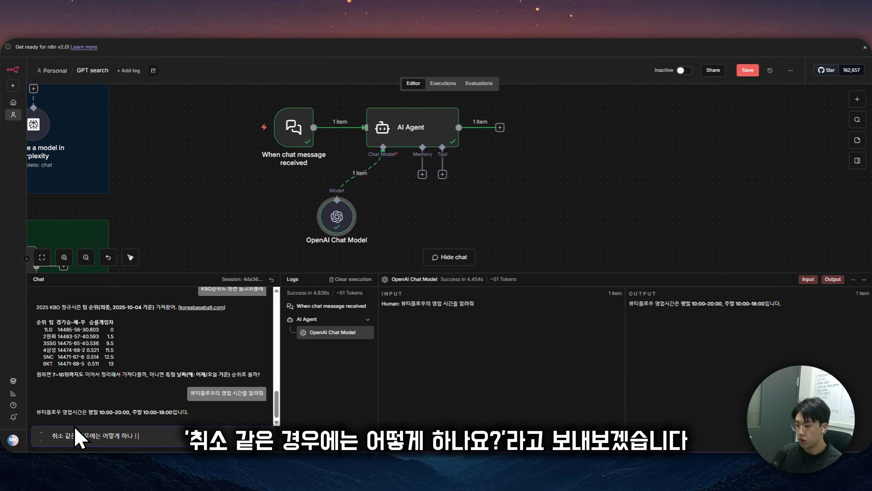
{"action": "key", "text": "Return"}
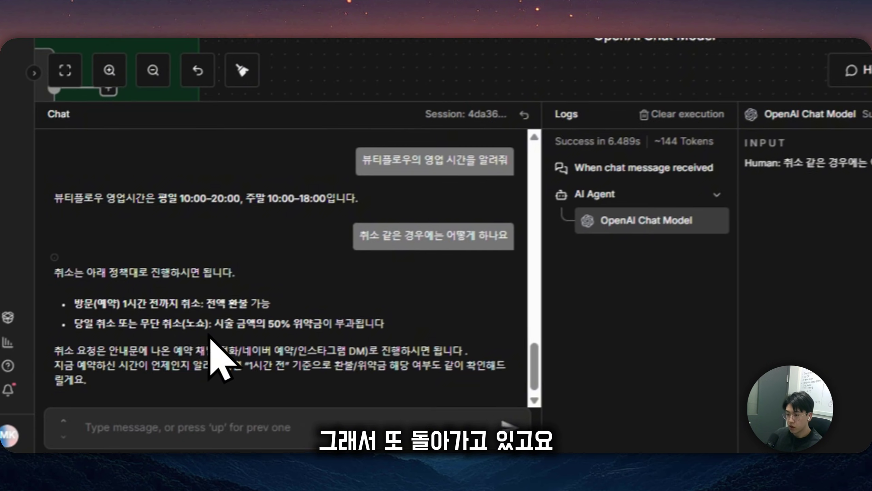
{"action": "left_click_drag", "start_coordinate": [84, 324], "coordinate": [159, 304]}
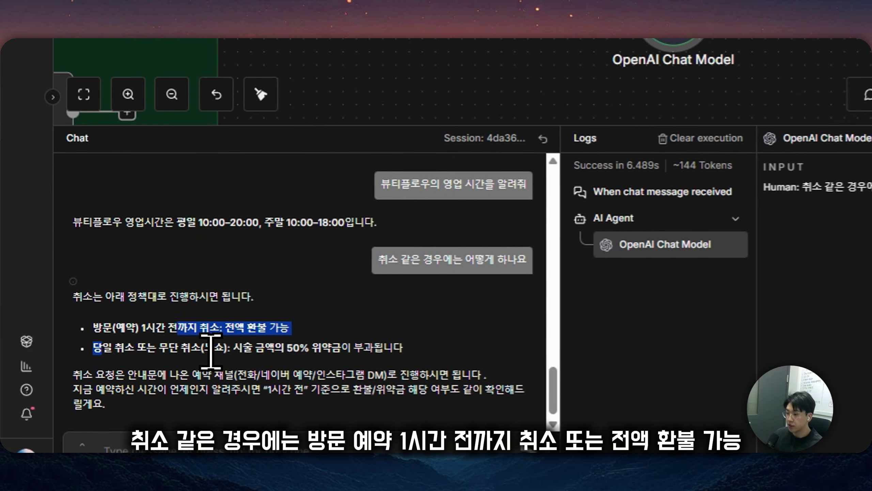
{"action": "left_click_drag", "start_coordinate": [210, 351], "coordinate": [211, 352]}
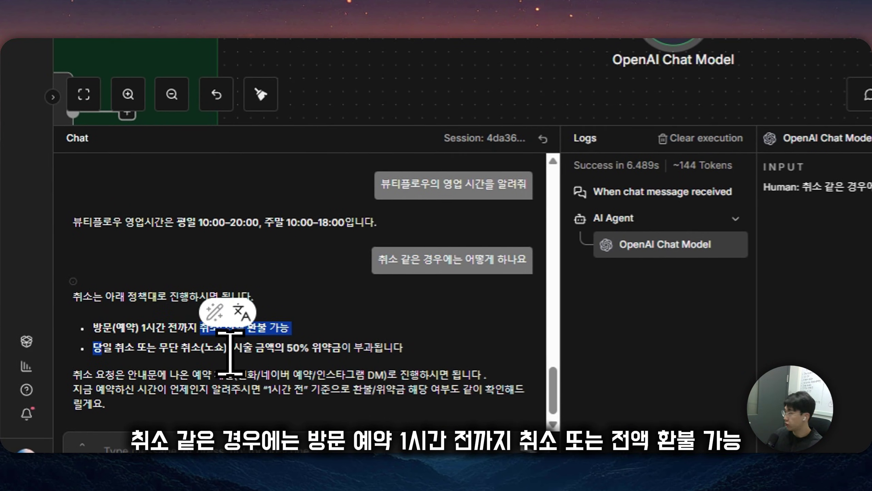
{"action": "left_click_drag", "start_coordinate": [124, 348], "coordinate": [191, 348]}
{"action": "left_click_drag", "start_coordinate": [255, 348], "coordinate": [309, 348]}
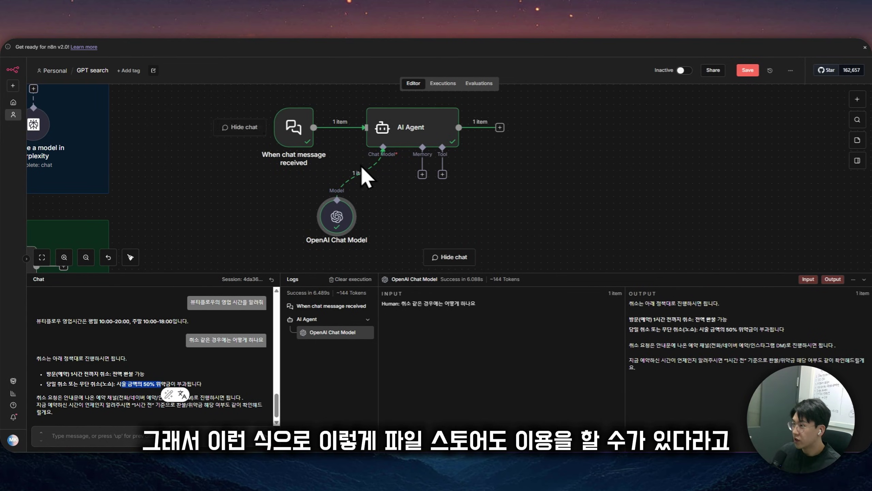
- Open the OpenAI Chat Model node and add Web Search as a built-in tool alongside File Search
{"action": "scroll", "coordinate": [385, 189], "scroll_direction": "down", "scroll_amount": 1}
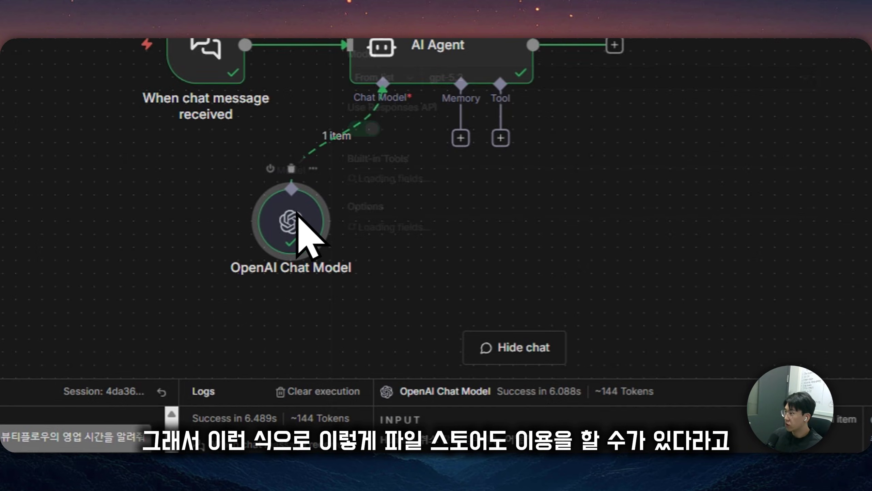
{"action": "double_click", "coordinate": [303, 218]}
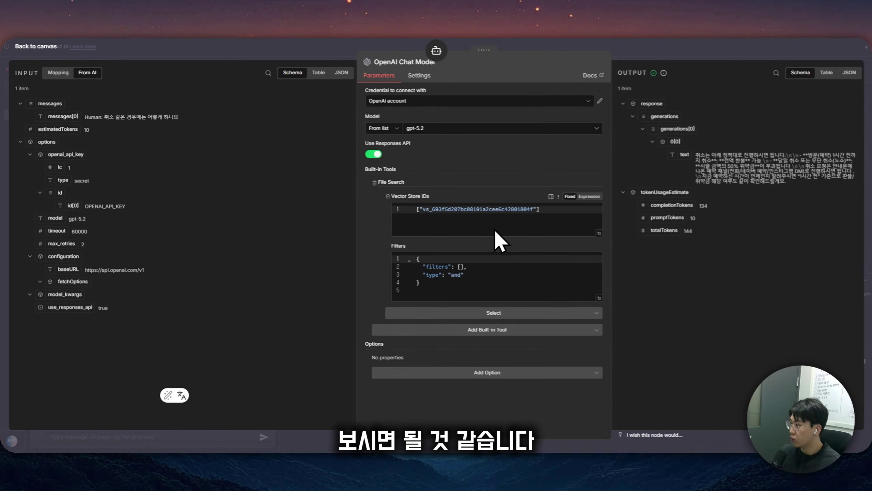
{"action": "left_click", "coordinate": [421, 333]}
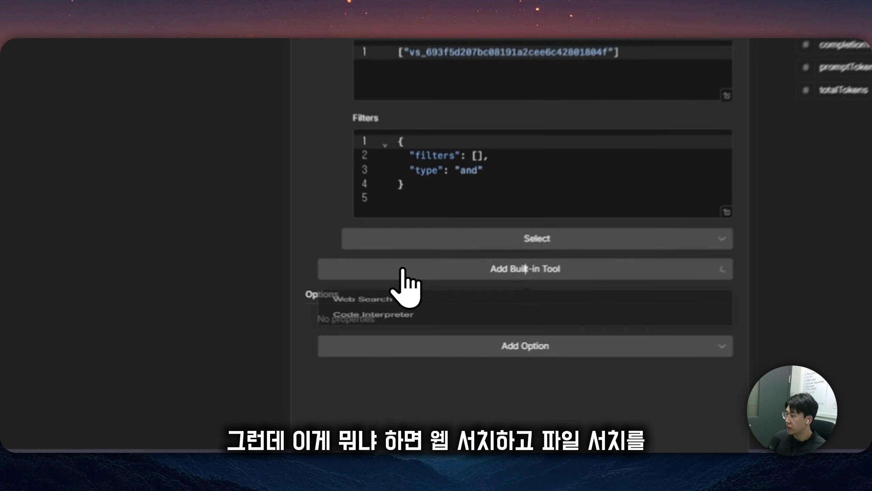
{"action": "left_click", "coordinate": [417, 333]}
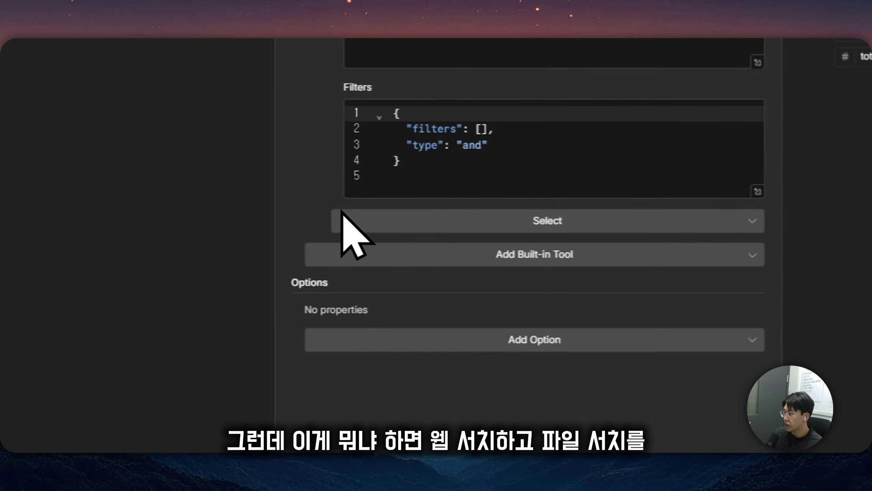
{"action": "left_click", "coordinate": [355, 254]}
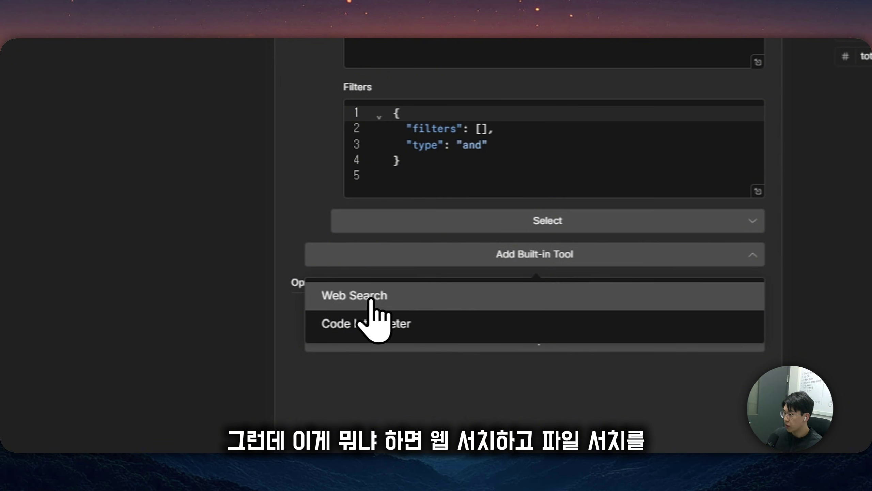
{"action": "left_click", "coordinate": [370, 298]}
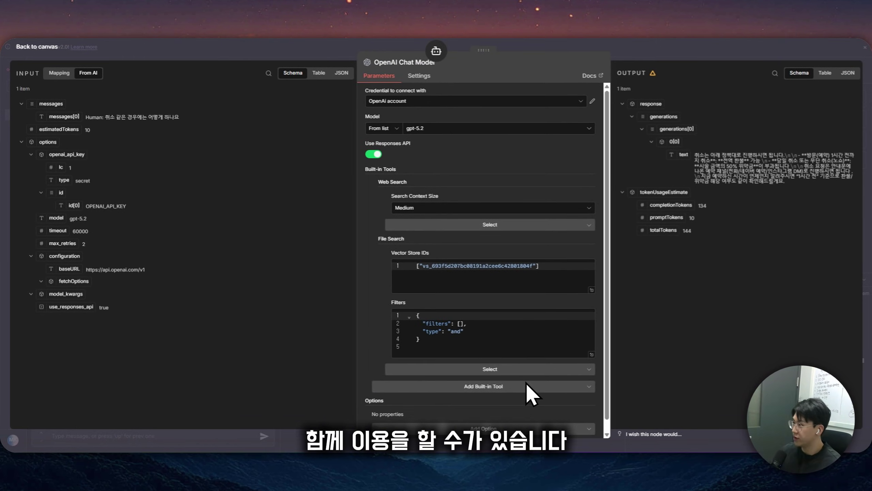
- Add the Country option to Web Search and set it to KR
{"action": "left_click", "coordinate": [474, 226]}
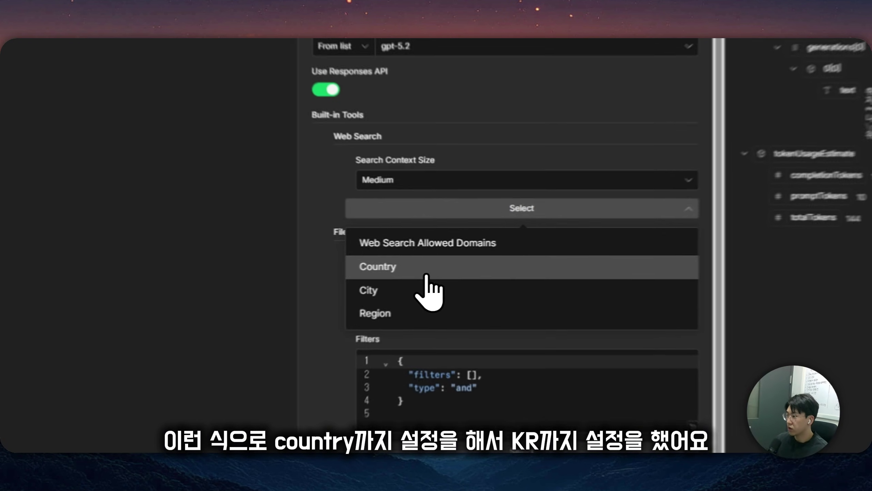
{"action": "left_click", "coordinate": [426, 259]}
{"action": "left_click", "coordinate": [451, 236]}
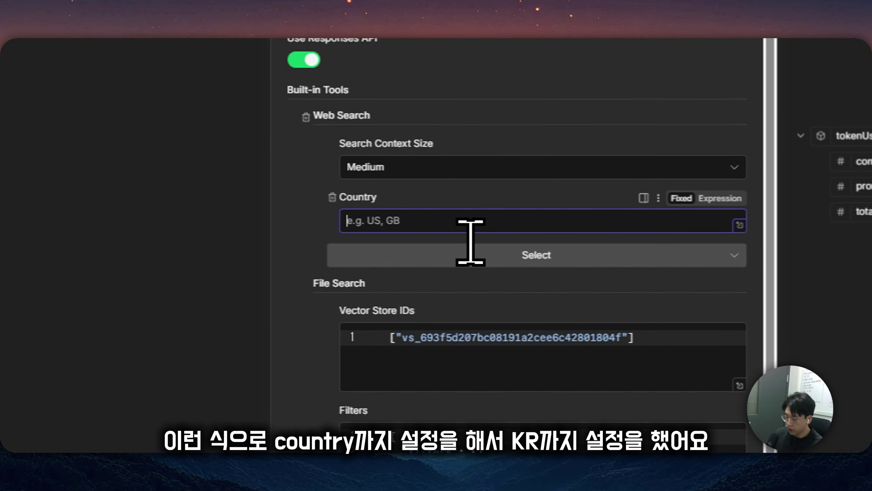
{"action": "type", "text": "ㅏㄲ"}
{"action": "key", "text": "BackSpace"}
{"action": "key", "text": "BackSpace"}
{"action": "type", "text": "KR"}
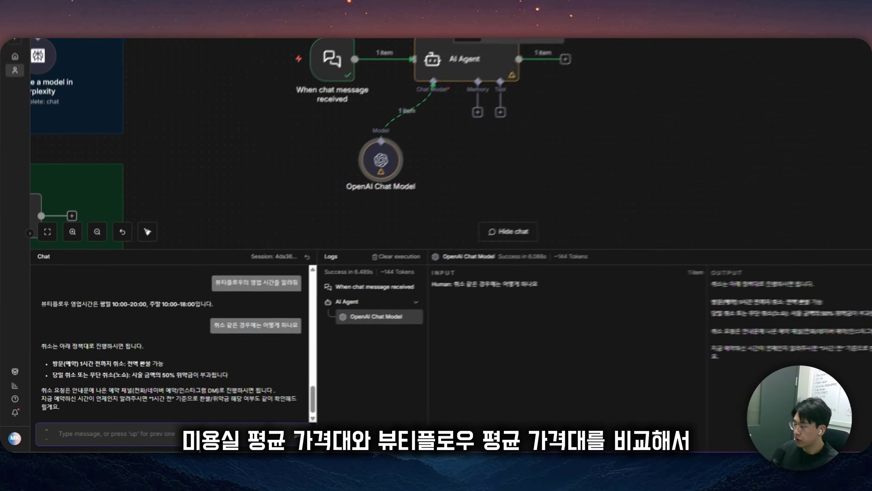
- Send the chat message "야 미용업계 평균 커트 가격이랑 뷰티플로우 커트 가격을 비교해서 얼마정도 차이가 나는지 알려줘" and read the haircut prices in the reply
{"action": "left_click", "coordinate": [169, 444]}
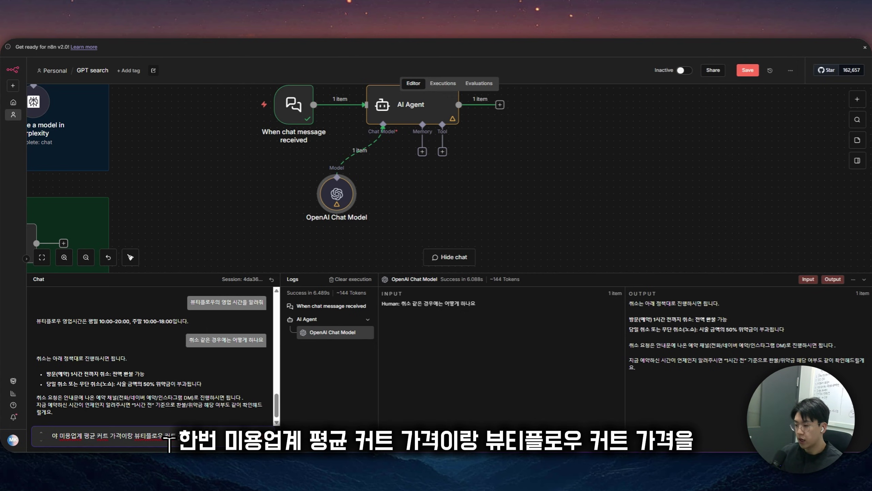
{"action": "type", "text": "가격을 비교해서"}
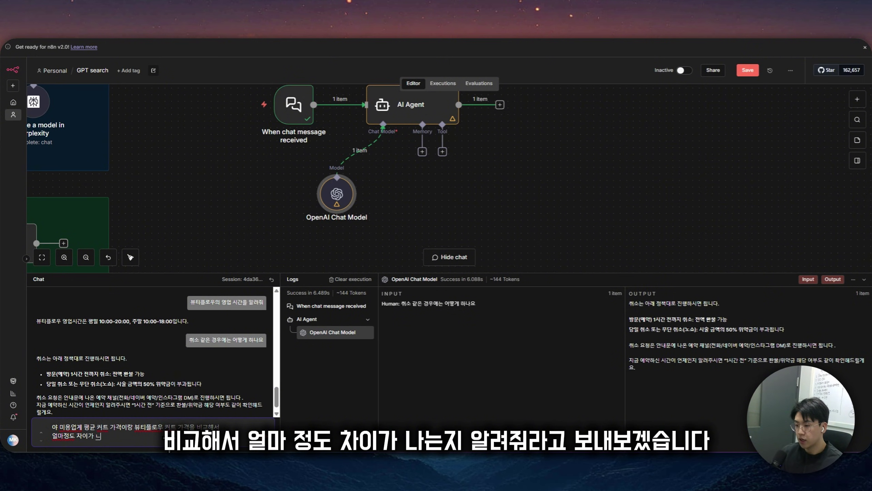
{"action": "key", "text": "Return"}
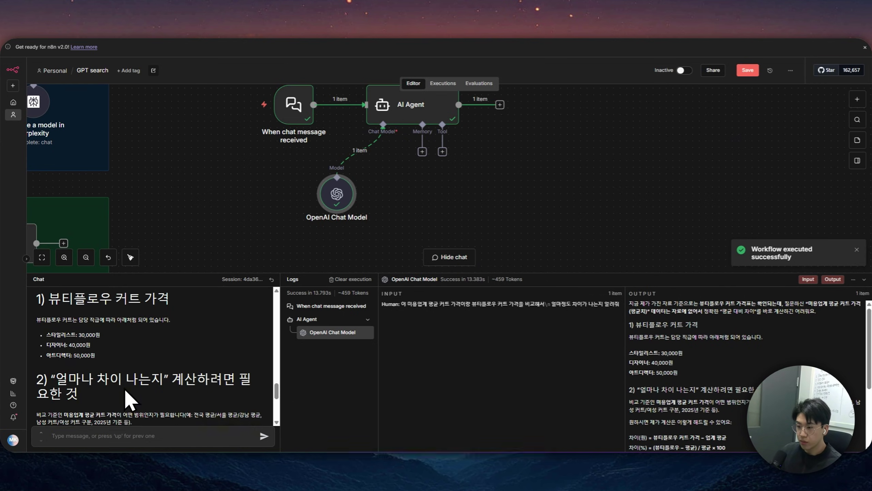
{"action": "left_click_drag", "start_coordinate": [76, 334], "coordinate": [104, 341]}
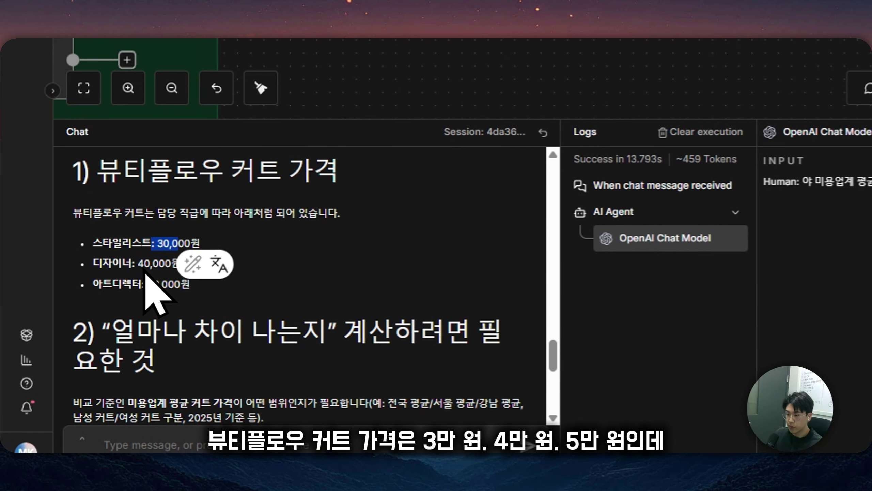
- Read the rest of the reply, from the Beautyflow haircut prices to the question about which industry average to use
{"action": "scroll", "coordinate": [209, 254], "scroll_direction": "down", "scroll_amount": 3}
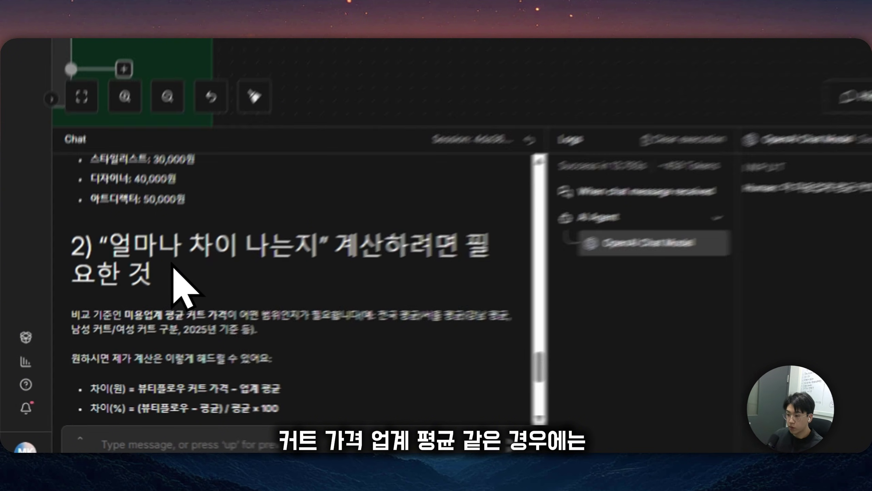
{"action": "scroll", "coordinate": [237, 284], "scroll_direction": "down", "scroll_amount": 3}
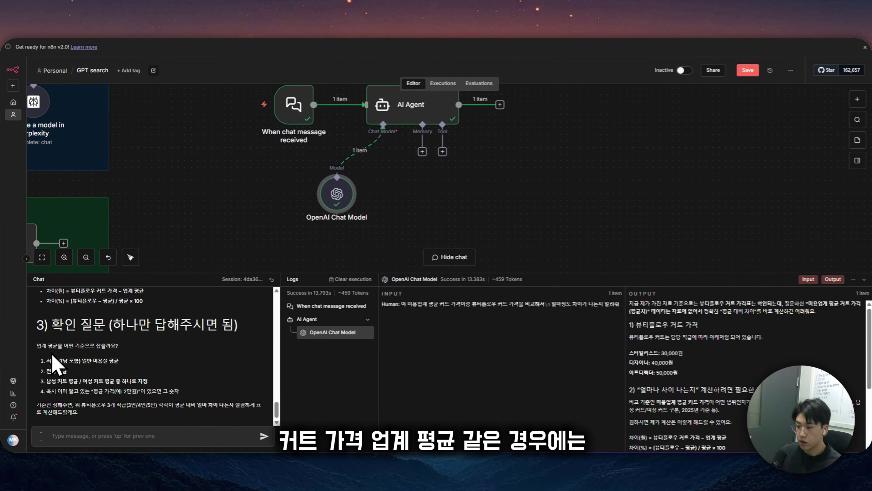
{"action": "scroll", "coordinate": [76, 350], "scroll_direction": "up", "scroll_amount": 3}
{"action": "scroll", "coordinate": [66, 330], "scroll_direction": "down", "scroll_amount": 2}
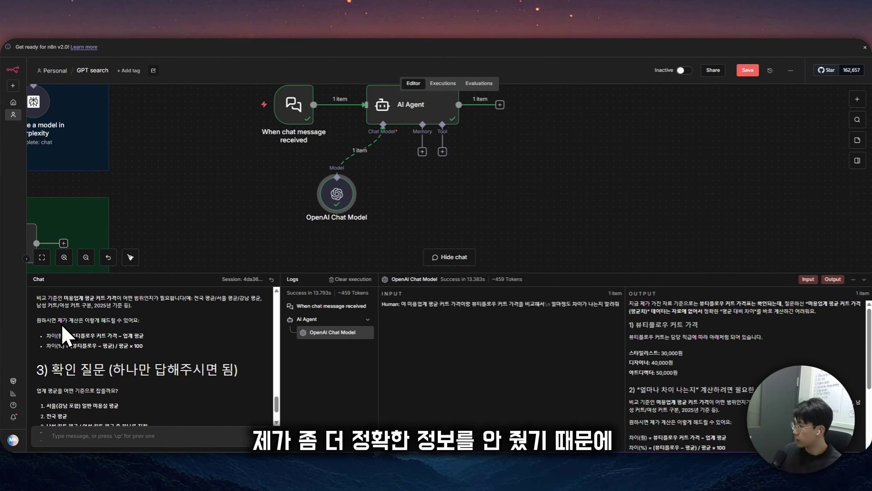
{"action": "scroll", "coordinate": [77, 325], "scroll_direction": "down", "scroll_amount": 2}
- Copy the option "서울(강남 포함) 일반 미용실 평균" from the reply into a new chat message, add "이걸로 부탁해" on a new line and send it
{"action": "left_click_drag", "start_coordinate": [46, 362], "coordinate": [92, 362]}
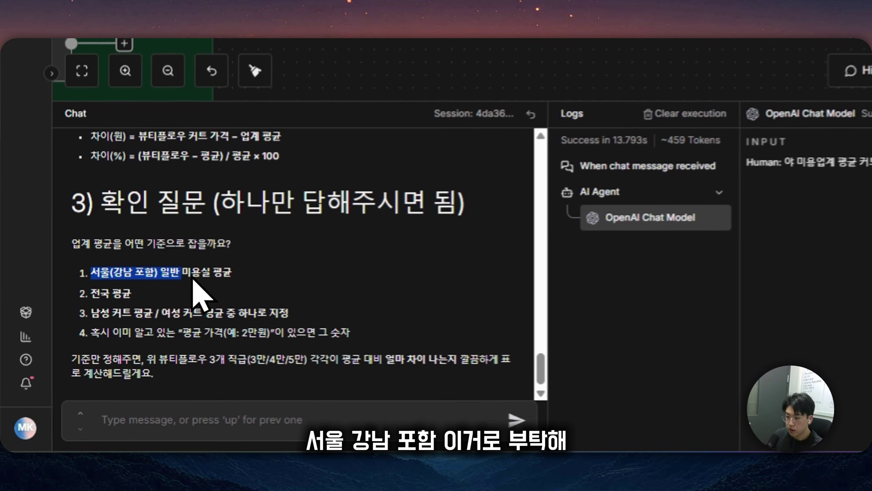
{"action": "left_click_drag", "start_coordinate": [193, 280], "coordinate": [242, 275]}
{"action": "key", "text": "ctrl+c"}
{"action": "left_click", "coordinate": [208, 424]}
{"action": "key", "text": "ctrl+v"}
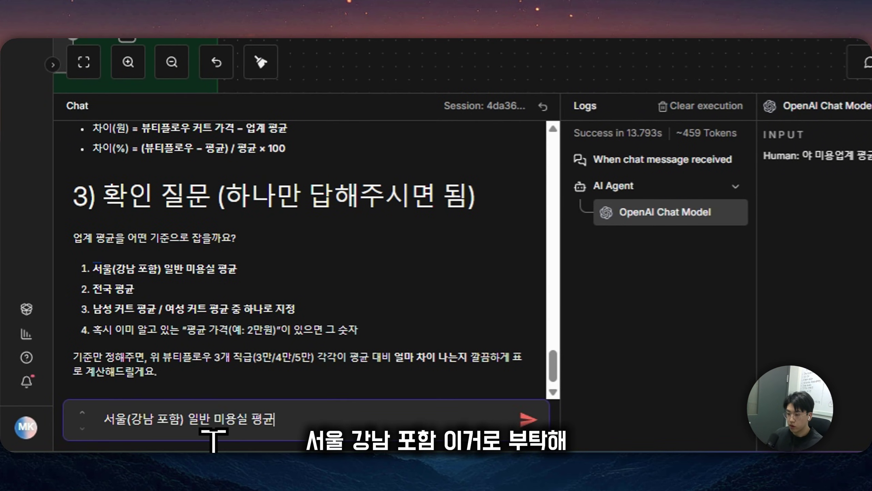
{"action": "key", "text": "shift+Return"}
{"action": "type", "text": "이걸로 부탁히"}
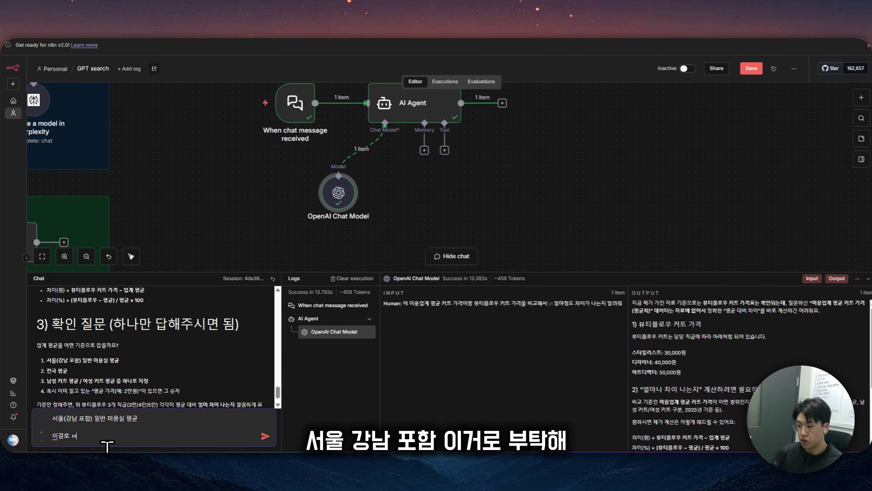
{"action": "key", "text": "BackSpace"}
{"action": "type", "text": "해"}
{"action": "key", "text": "Return"}
- Read the start of the new reply, covering the Gangnam general salon average prices for haircuts and blow-drying
{"action": "scroll", "coordinate": [196, 401], "scroll_direction": "down", "scroll_amount": 3}
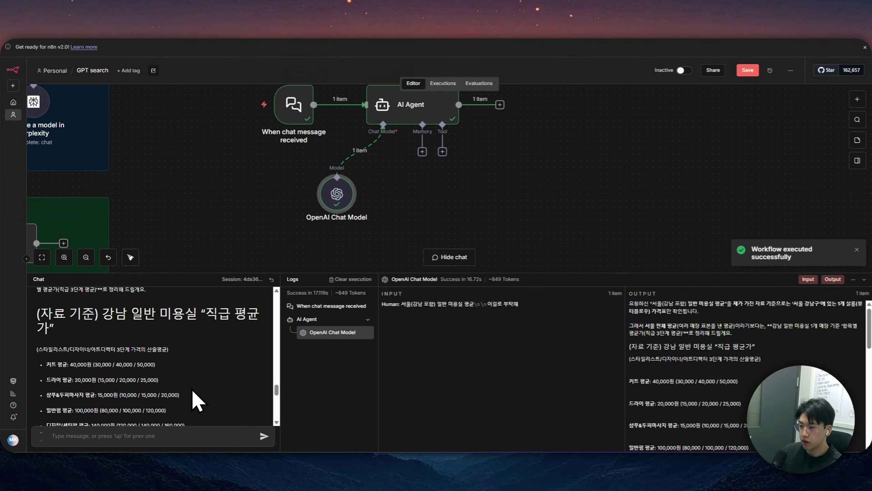
{"action": "scroll", "coordinate": [195, 401], "scroll_direction": "down", "scroll_amount": 2}
{"action": "scroll", "coordinate": [188, 418], "scroll_direction": "up", "scroll_amount": 4}
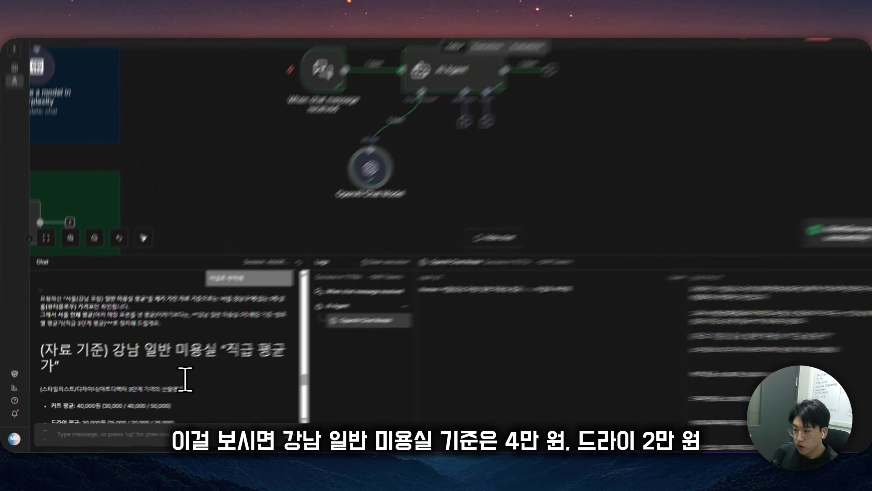
{"action": "left_click_drag", "start_coordinate": [128, 359], "coordinate": [184, 359]}
{"action": "left_click_drag", "start_coordinate": [398, 290], "coordinate": [399, 291]}
{"action": "scroll", "coordinate": [399, 340], "scroll_direction": "down", "scroll_amount": 2}
{"action": "left_click", "coordinate": [157, 301]}
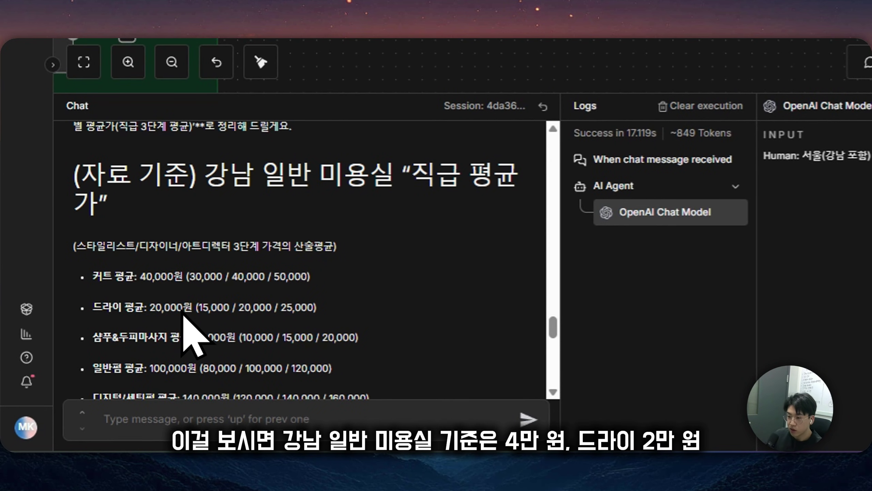
{"action": "scroll", "coordinate": [250, 304], "scroll_direction": "up", "scroll_amount": 2}
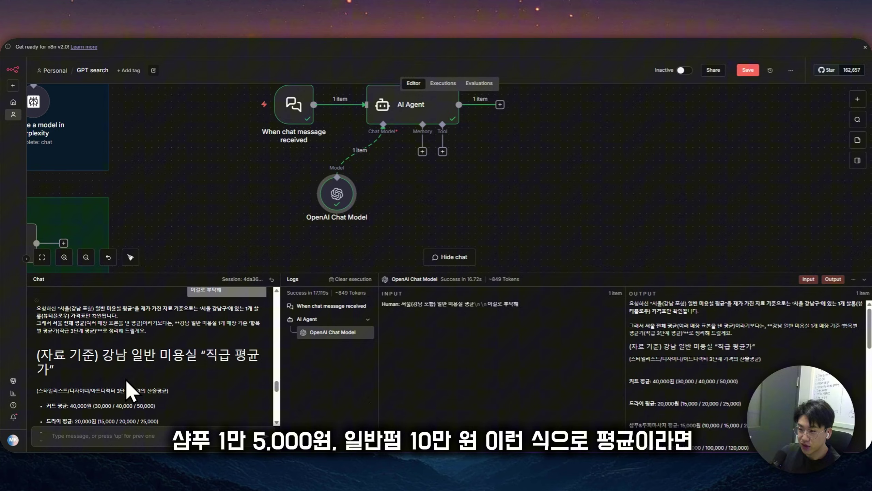
- Read the reply's closing notes on price variation and sampling criteria, and review the average prices of the remaining services
{"action": "scroll", "coordinate": [126, 378], "scroll_direction": "down", "scroll_amount": 10}
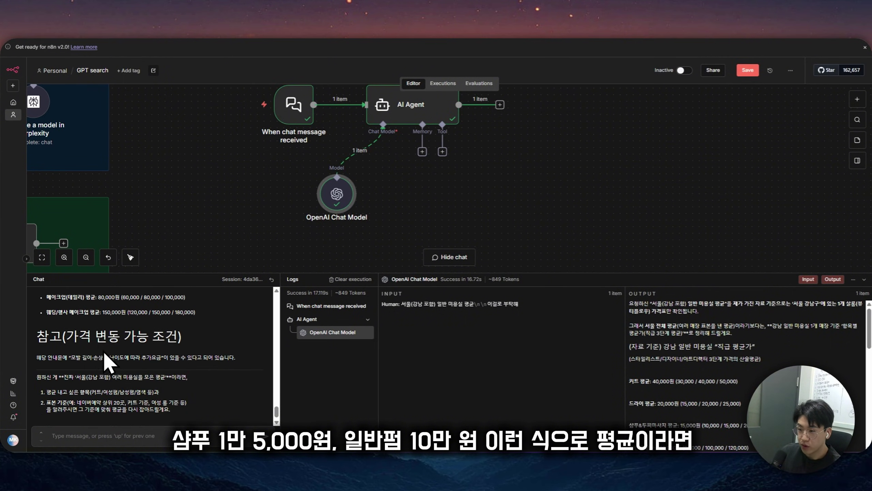
{"action": "left_click_drag", "start_coordinate": [102, 313], "coordinate": [88, 336]}
{"action": "left_click_drag", "start_coordinate": [165, 377], "coordinate": [37, 376]}
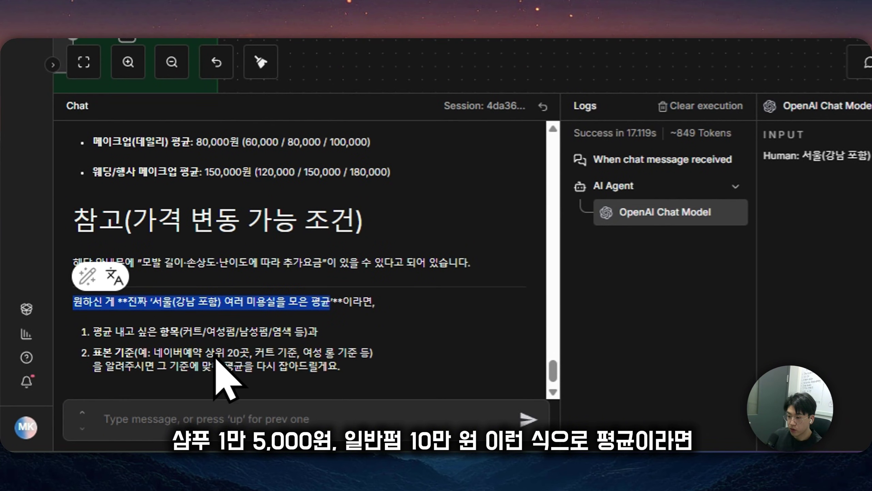
{"action": "scroll", "coordinate": [216, 358], "scroll_direction": "up", "scroll_amount": 5}
{"action": "left_click_drag", "start_coordinate": [92, 140], "coordinate": [330, 262]}
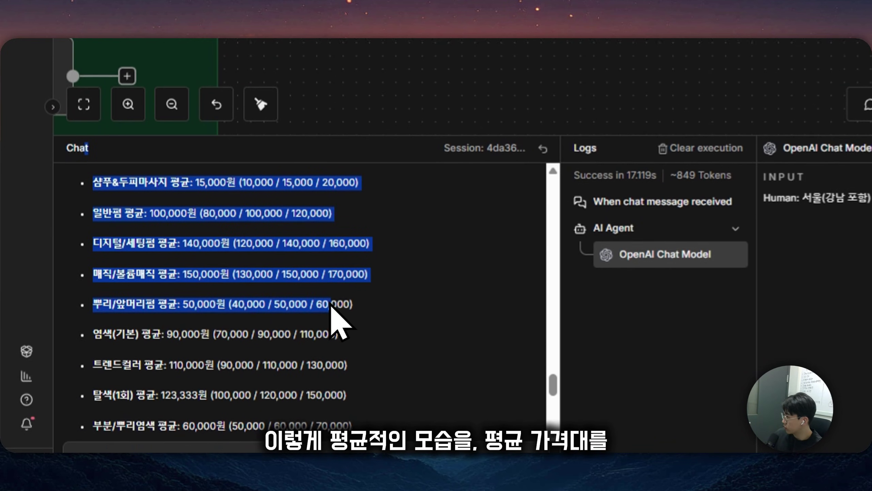
{"action": "left_click_drag", "start_coordinate": [331, 303], "coordinate": [335, 305]}
{"action": "scroll", "coordinate": [210, 262], "scroll_direction": "down", "scroll_amount": 5}
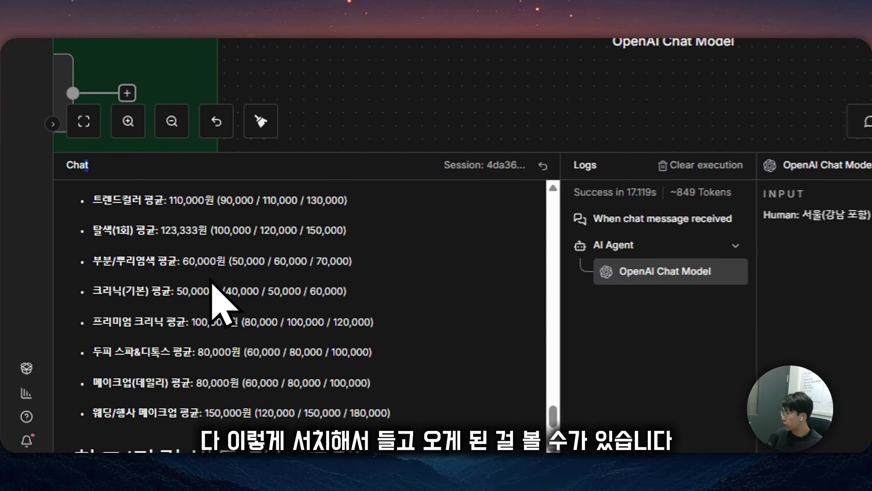
{"action": "scroll", "coordinate": [341, 391], "scroll_direction": "down", "scroll_amount": 3}
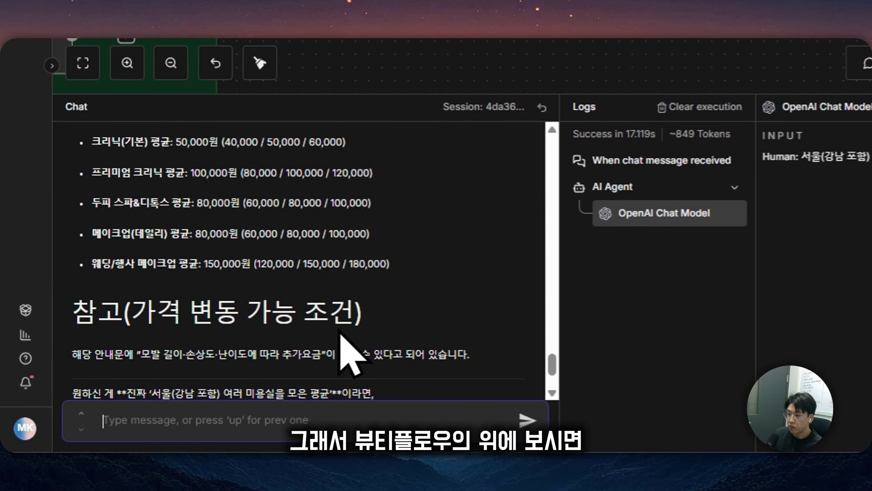
- Compare the earlier reply's question about the averaging basis with the Gangnam average price list in the latest reply
{"action": "scroll", "coordinate": [341, 333], "scroll_direction": "down", "scroll_amount": 8}
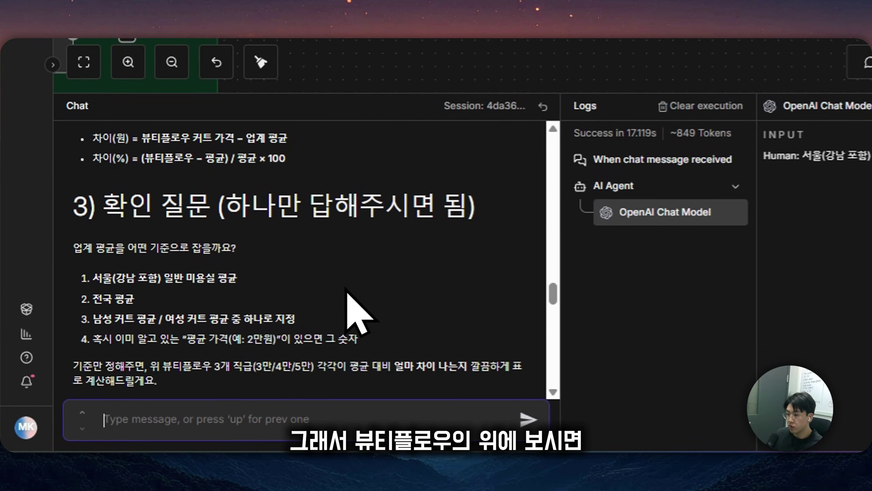
{"action": "scroll", "coordinate": [195, 253], "scroll_direction": "up", "scroll_amount": 4}
{"action": "left_click_drag", "start_coordinate": [173, 251], "coordinate": [146, 195]}
{"action": "scroll", "coordinate": [230, 296], "scroll_direction": "down", "scroll_amount": 10}
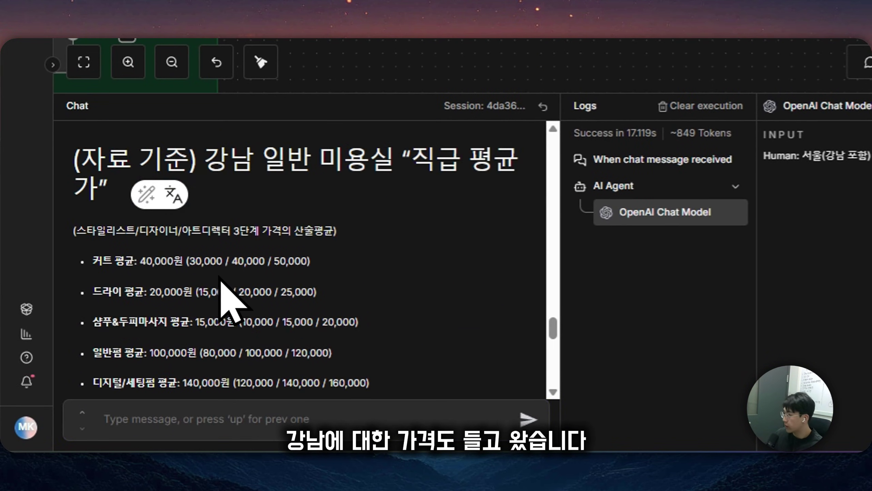
{"action": "left_click_drag", "start_coordinate": [240, 231], "coordinate": [340, 354]}
- Add Code Interpreter as a built-in tool in the OpenAI Chat Model node, remove it again and close the node
{"action": "left_click", "coordinate": [687, 91]}
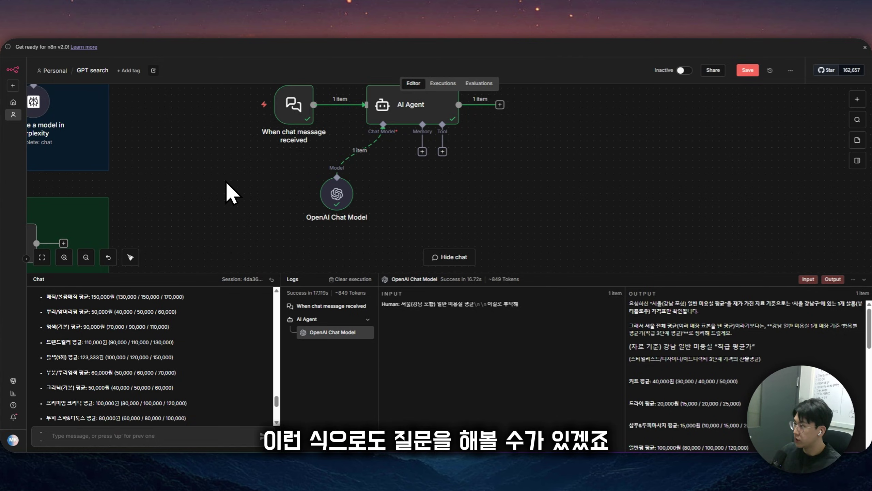
{"action": "double_click", "coordinate": [336, 204]}
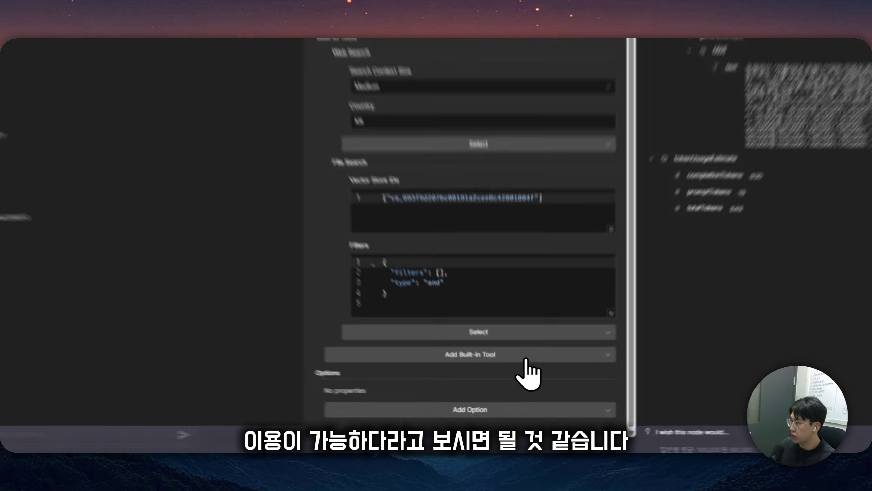
{"action": "left_click", "coordinate": [498, 375]}
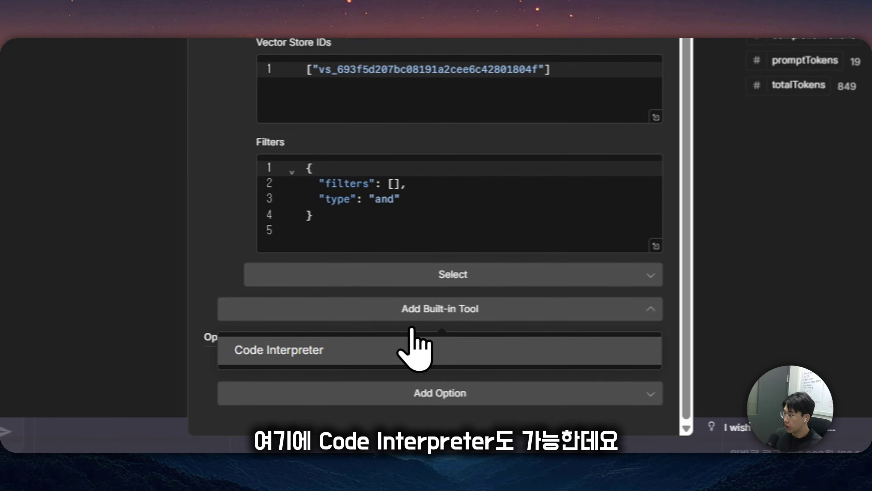
{"action": "left_click", "coordinate": [414, 345]}
{"action": "scroll", "coordinate": [330, 326], "scroll_direction": "down", "scroll_amount": 1}
{"action": "left_click", "coordinate": [222, 286]}
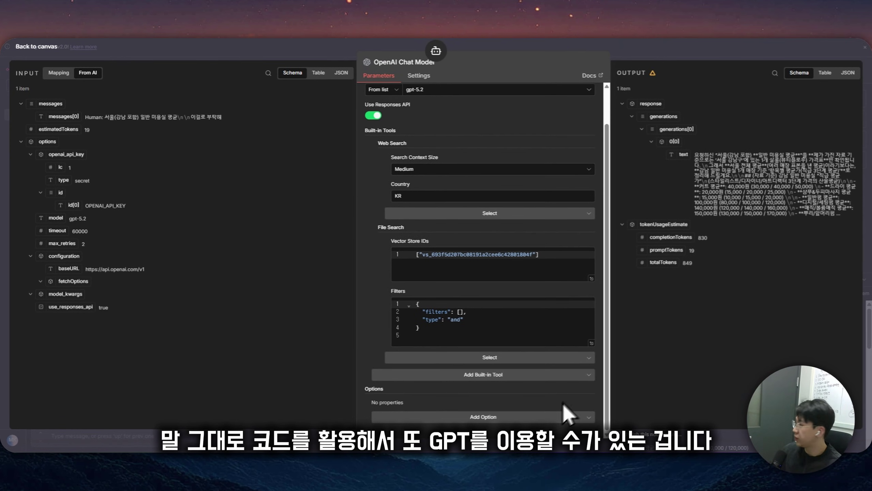
{"action": "left_click", "coordinate": [644, 54]}
- Reduce the height of the chat and logs area so the canvas shows the 기존 검색 and RAG groups beside the AI Agent workflow
{"action": "scroll", "coordinate": [405, 234], "scroll_direction": "down", "scroll_amount": 2}
{"action": "left_click_drag", "start_coordinate": [405, 234], "coordinate": [609, 206]}
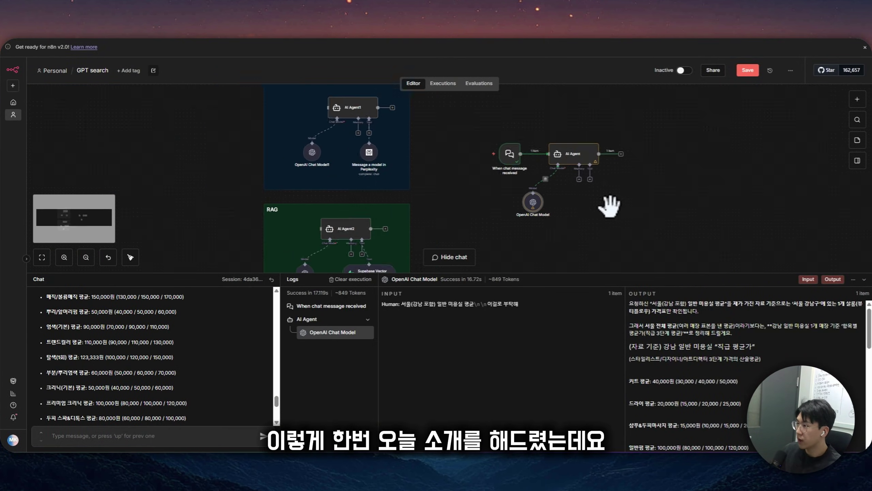
{"action": "scroll", "coordinate": [610, 206], "scroll_direction": "down", "scroll_amount": 1}
{"action": "left_click_drag", "start_coordinate": [571, 274], "coordinate": [550, 387]}
{"action": "scroll", "coordinate": [606, 329], "scroll_direction": "up", "scroll_amount": 1}
{"action": "scroll", "coordinate": [555, 288], "scroll_direction": "up", "scroll_amount": 2}
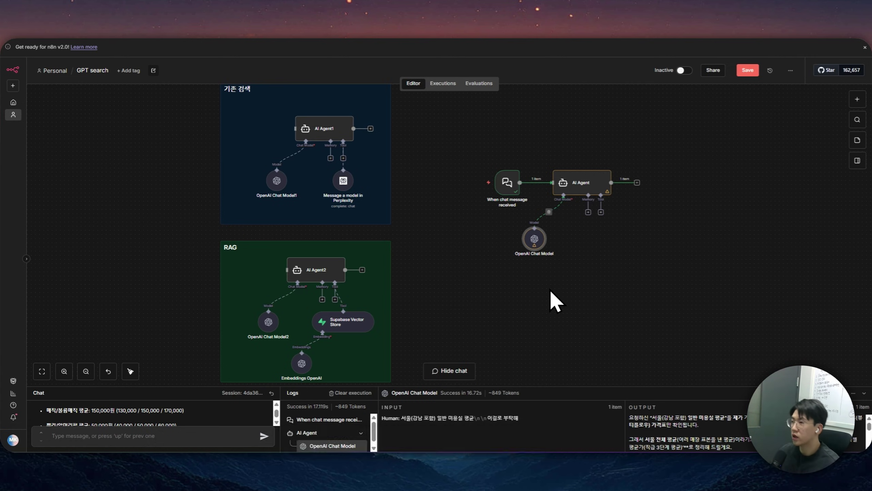
{"action": "left_click_drag", "start_coordinate": [419, 238], "coordinate": [94, 96]}
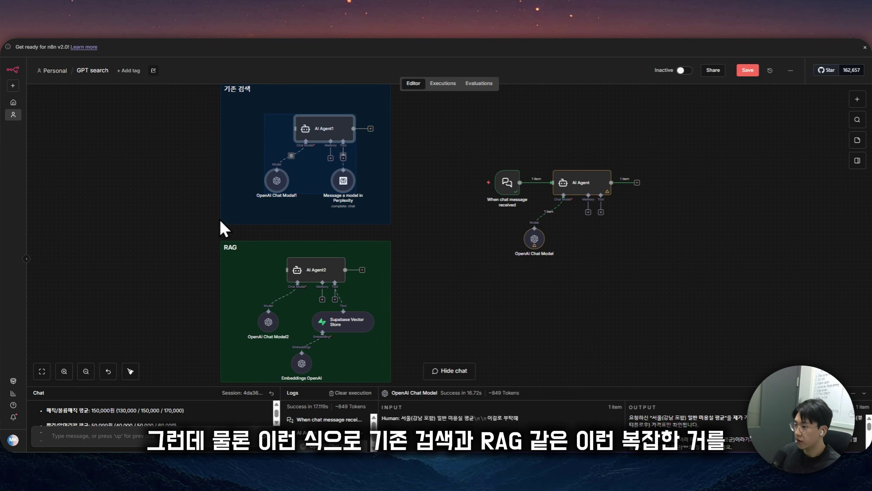
{"action": "left_click_drag", "start_coordinate": [172, 224], "coordinate": [421, 411]}
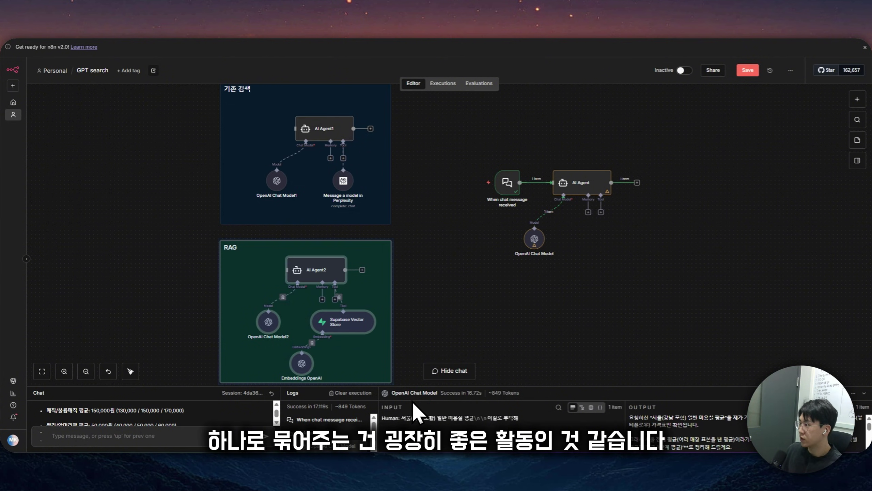
{"action": "scroll", "coordinate": [784, 263], "scroll_direction": "up", "scroll_amount": 3}
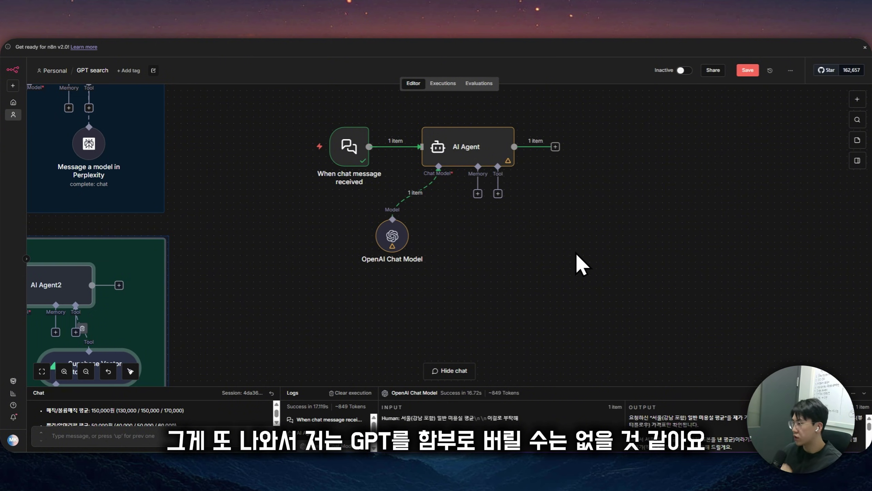
{"action": "left_click_drag", "start_coordinate": [320, 321], "coordinate": [375, 266]}
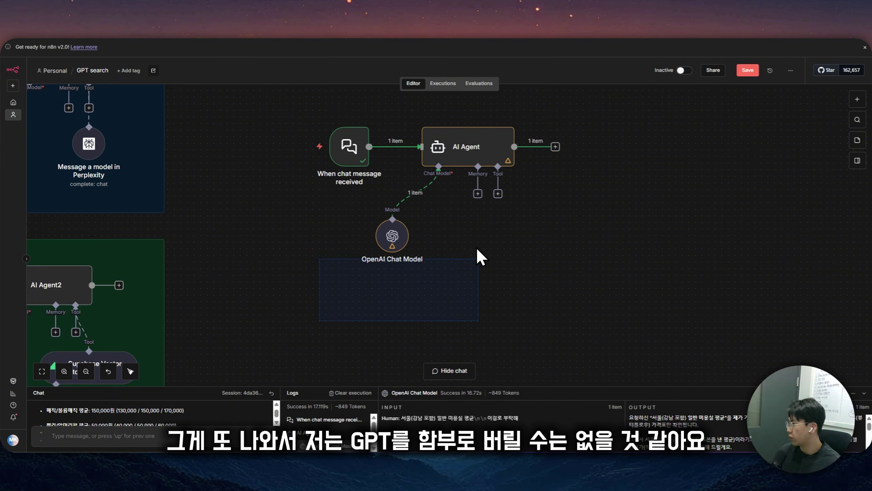
{"action": "mouse_move", "coordinate": [461, 234]}
{"action": "left_mouse_down"}
{"action": "mouse_move", "coordinate": [442, 203]}
{"action": "mouse_move", "coordinate": [463, 231]}
{"action": "left_mouse_up"}
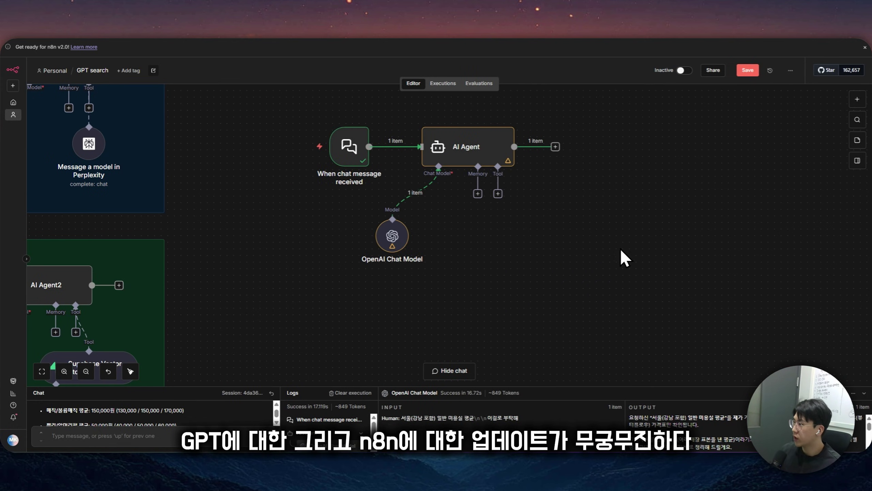
{"action": "left_click_drag", "start_coordinate": [521, 253], "coordinate": [276, 119]}
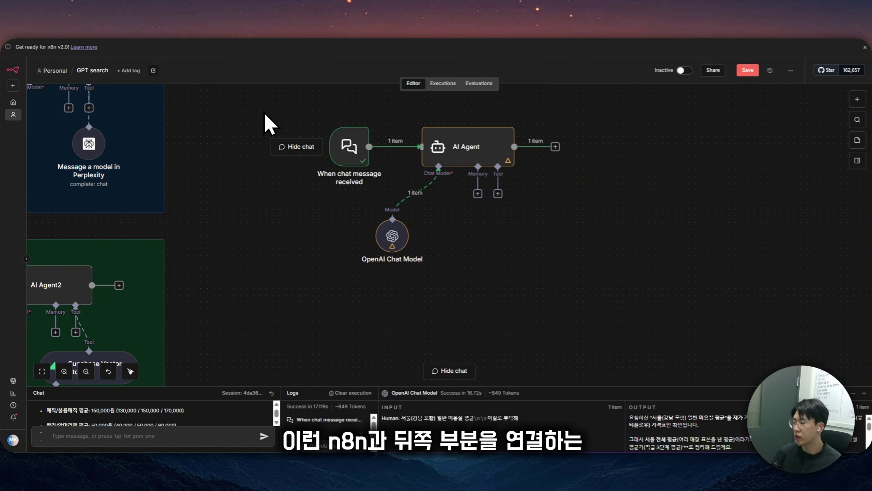
{"action": "left_click_drag", "start_coordinate": [265, 113], "coordinate": [563, 303]}
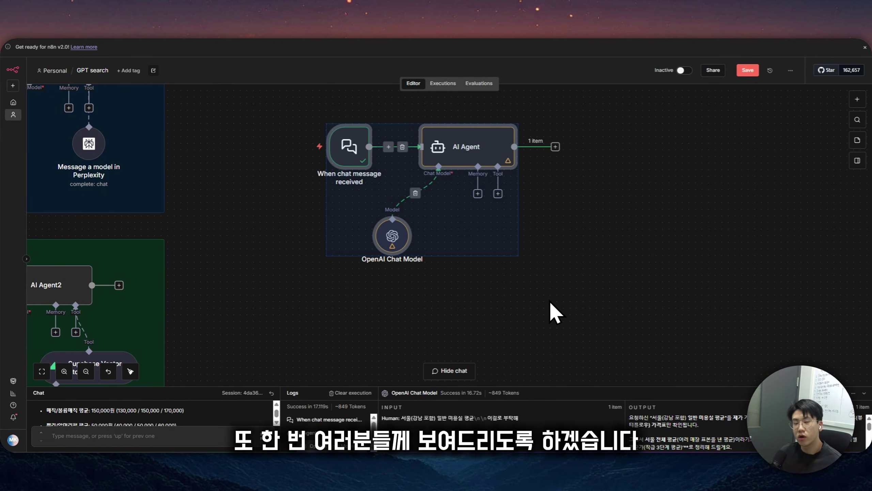
{"action": "left_click", "coordinate": [546, 309]}
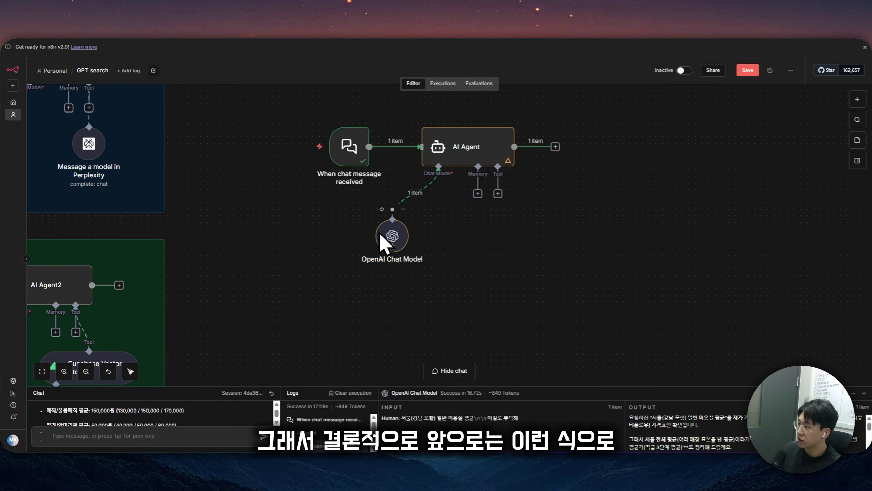
{"action": "scroll", "coordinate": [271, 247], "scroll_direction": "down", "scroll_amount": 2}
{"action": "key", "text": "super"}
{"action": "key", "text": "super"}
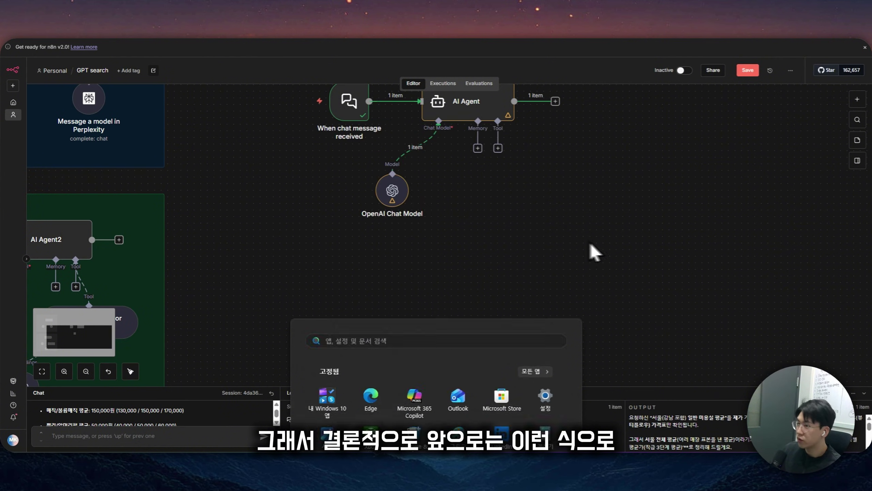
{"action": "key", "text": "1"}
{"action": "scroll", "coordinate": [345, 208], "scroll_direction": "down", "scroll_amount": 2}
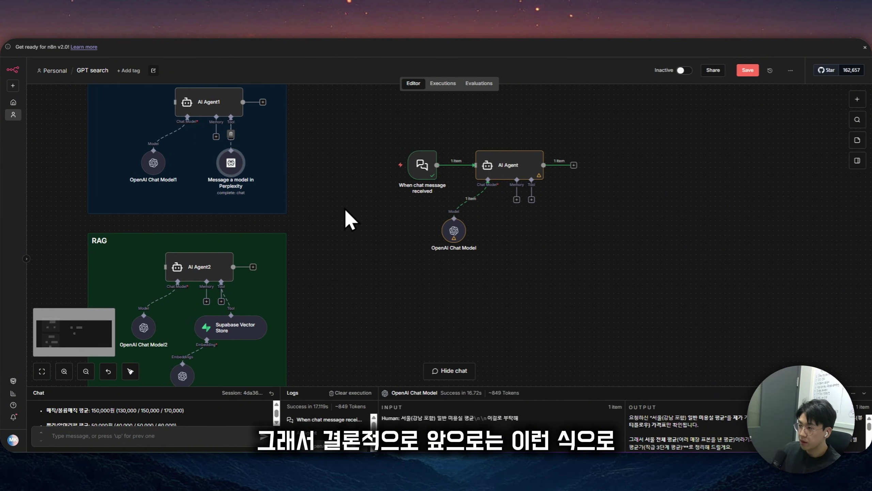
{"action": "left_click_drag", "start_coordinate": [335, 325], "coordinate": [115, 399]}
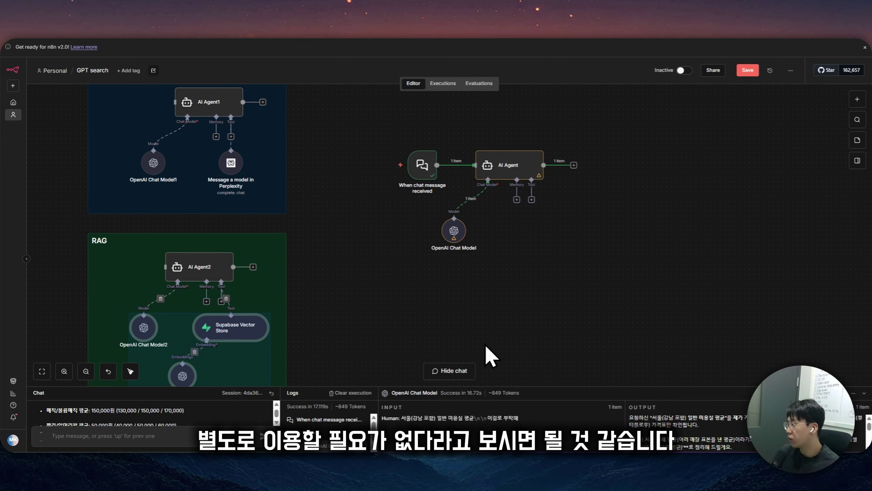
{"action": "left_click", "coordinate": [649, 272]}
{"action": "scroll", "coordinate": [625, 288], "scroll_direction": "up", "scroll_amount": 3}
{"action": "scroll", "coordinate": [624, 288], "scroll_direction": "up", "scroll_amount": 2}
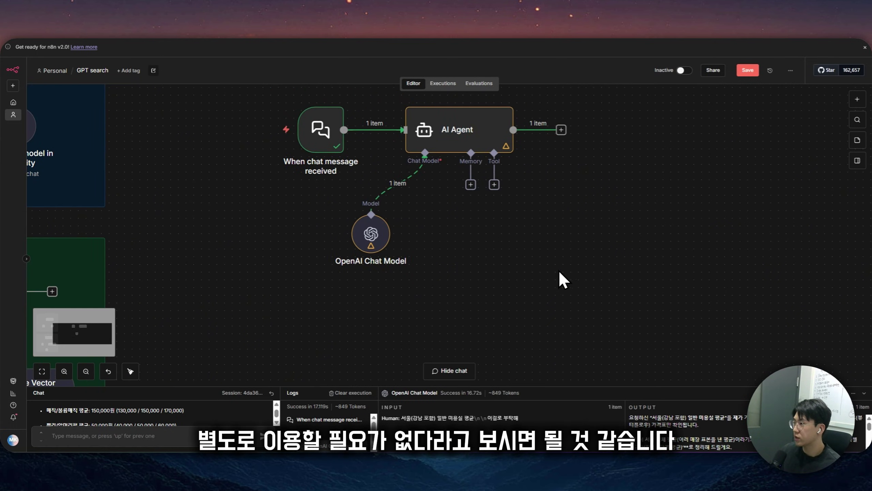
- Switch to the vector stores in the OpenAI platform's Storage and examine the 뷰티플로우 store's daily storage rate under estimated usage
{"action": "scroll", "coordinate": [560, 271], "scroll_direction": "up", "scroll_amount": 1}
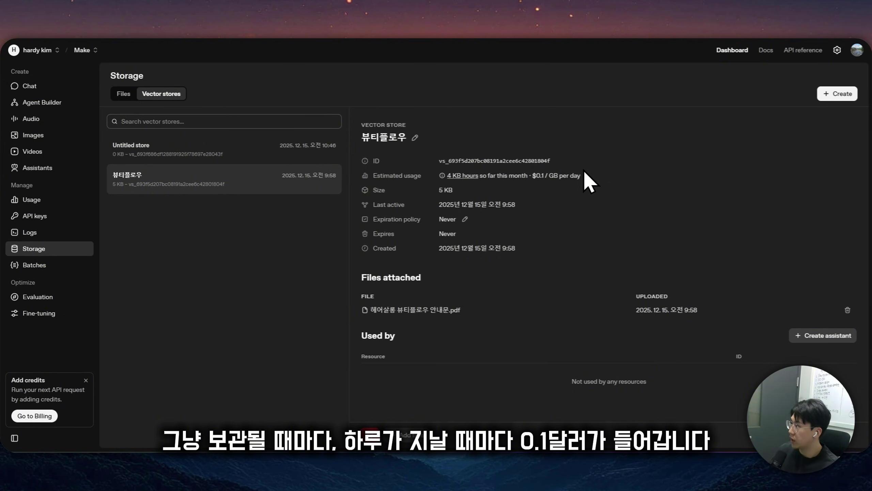
{"action": "left_click_drag", "start_coordinate": [536, 175], "coordinate": [551, 176]}
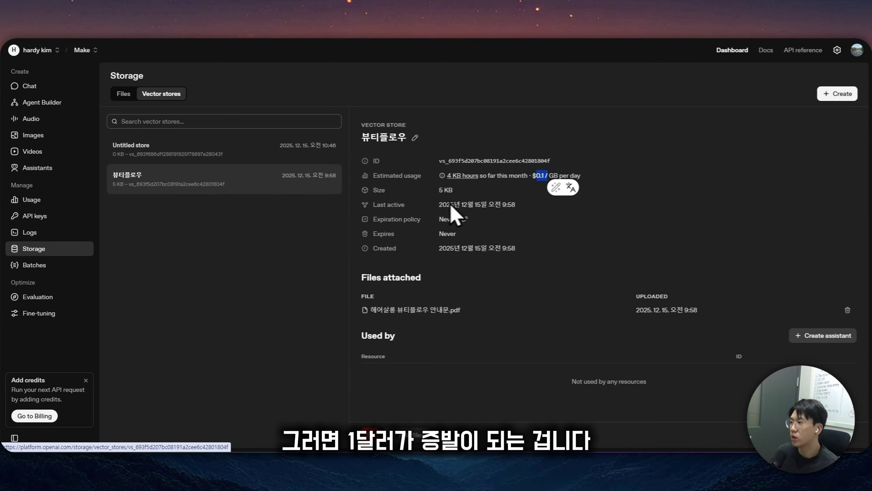
{"action": "left_click", "coordinate": [587, 184]}
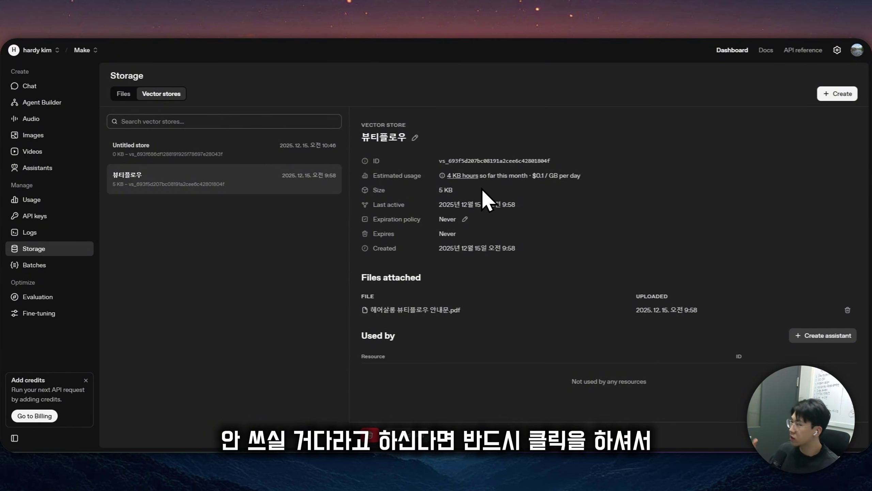
- Delete the unused vector store "Untitled store"
{"action": "left_click", "coordinate": [223, 147]}
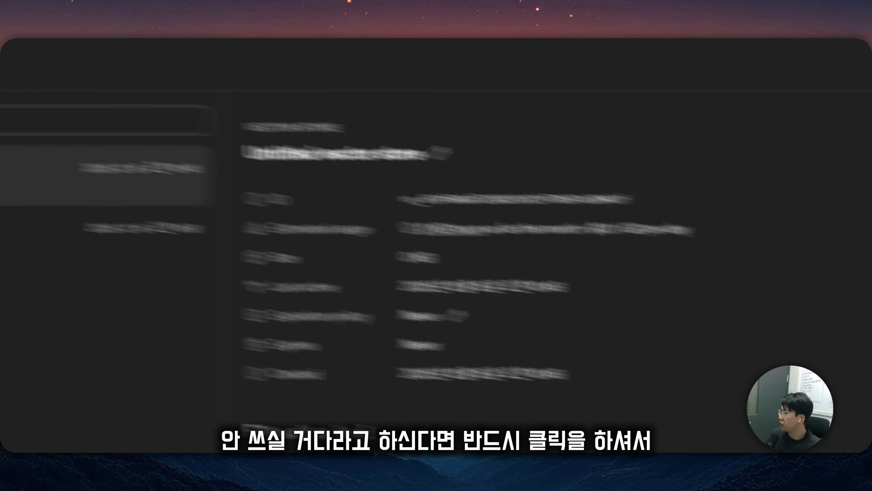
{"action": "left_click", "coordinate": [251, 421]}
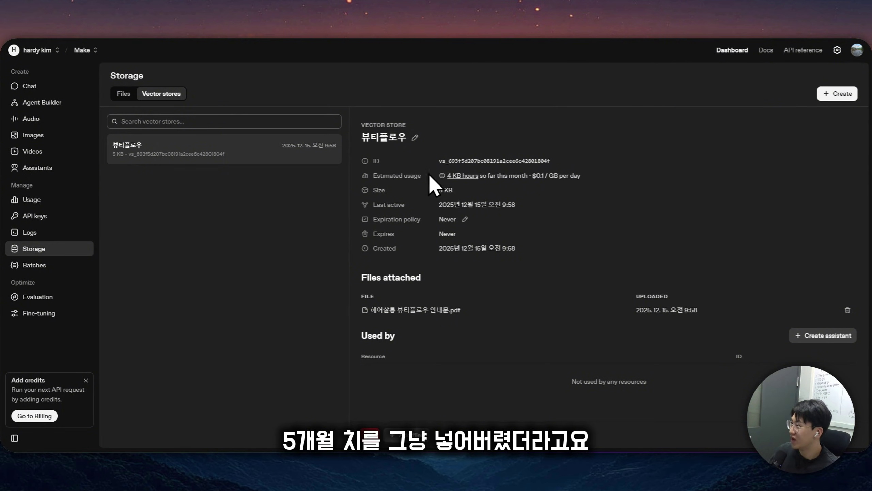
- Check the 뷰티플로우 vector store's daily storage rate again and request the store's deletion
{"action": "left_click_drag", "start_coordinate": [530, 175], "coordinate": [551, 176]}
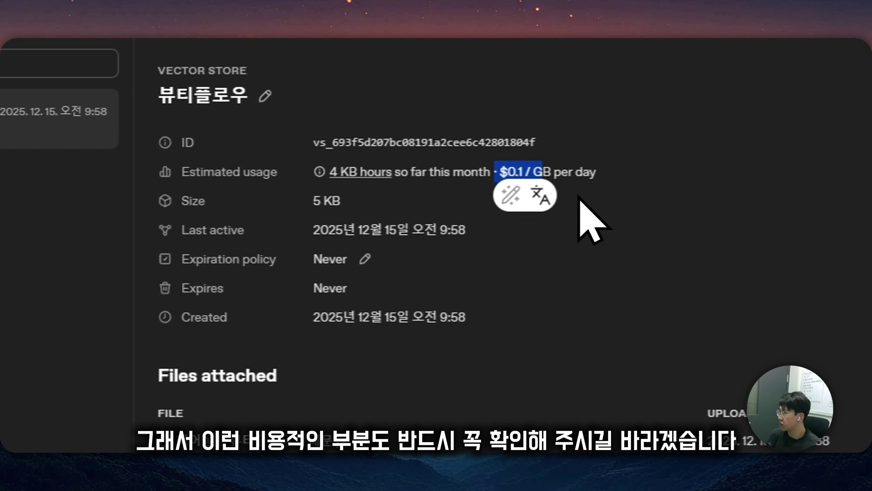
{"action": "left_click", "coordinate": [665, 313]}
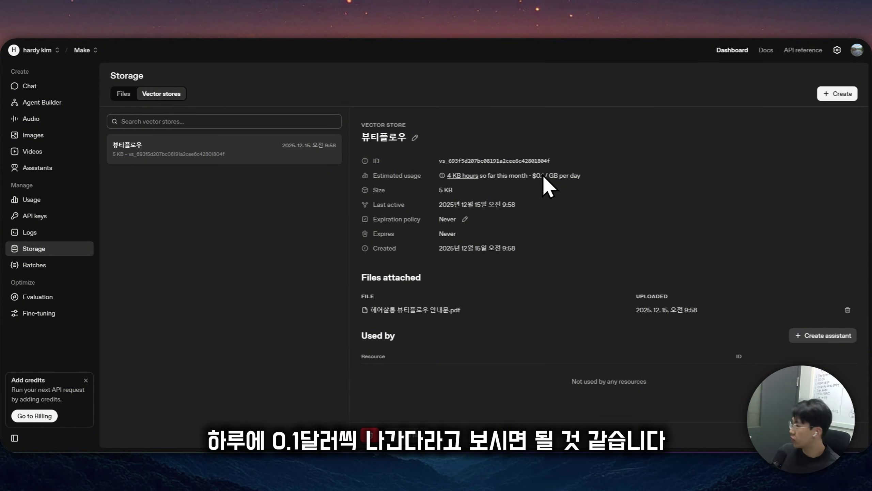
{"action": "left_click", "coordinate": [370, 435]}
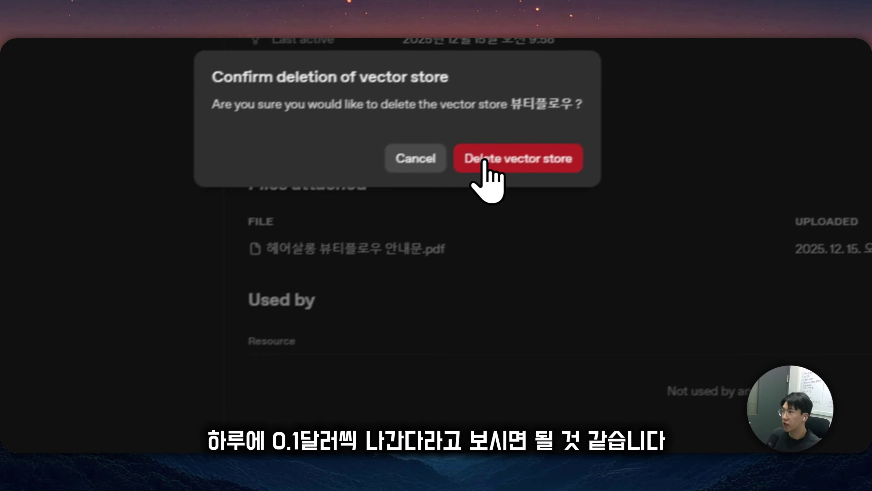